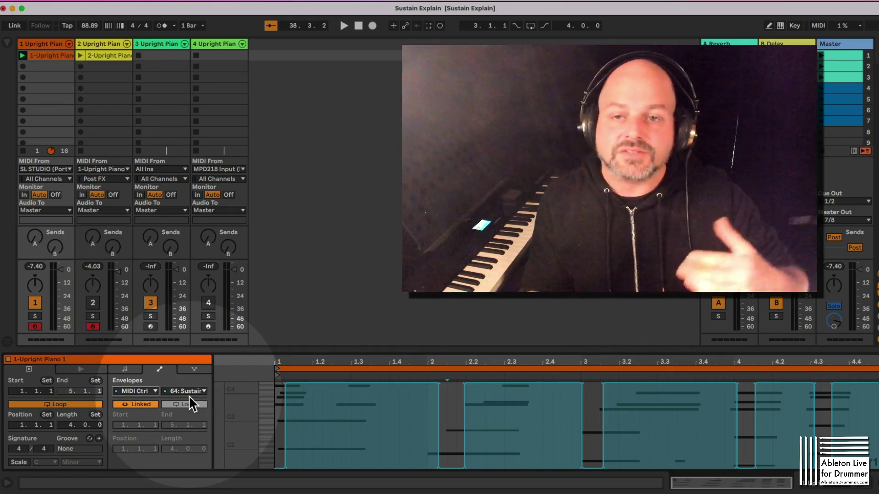
Step: Open the first Upright Piano clip's envelopes and inspect the MIDI Ctrl and 64: Sustain Pedal choices
click(45, 46)
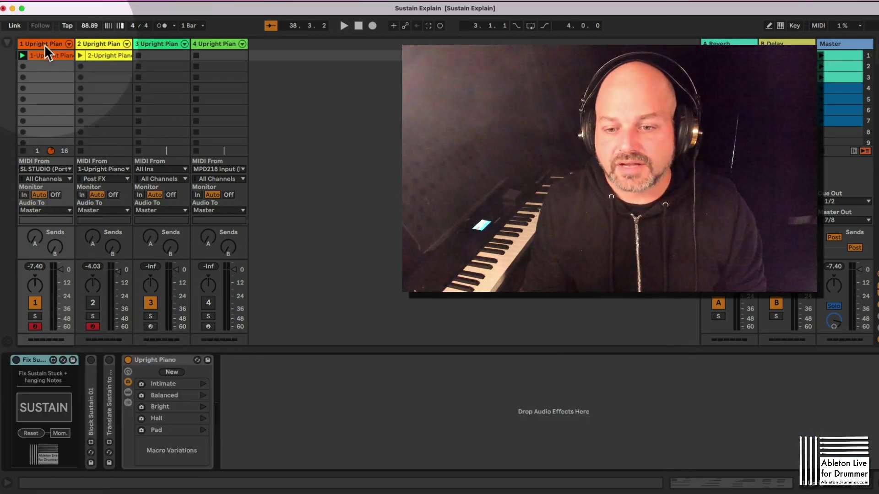
click(45, 55)
click(159, 369)
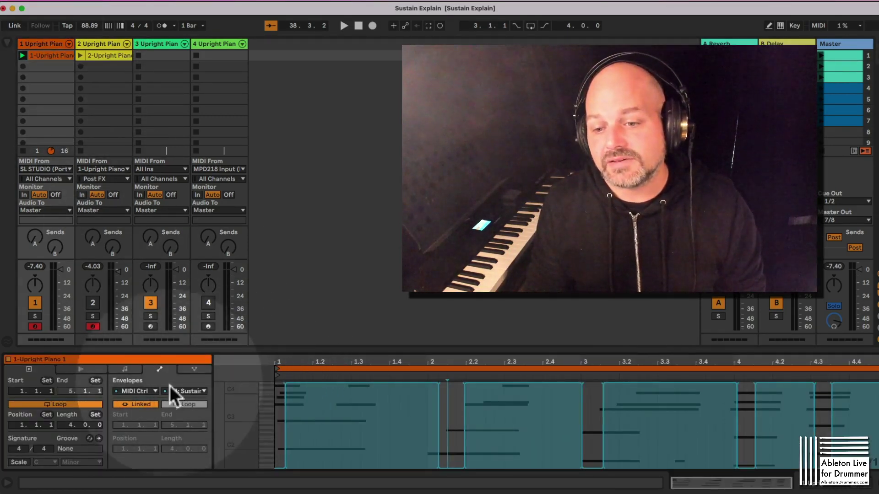
click(147, 394)
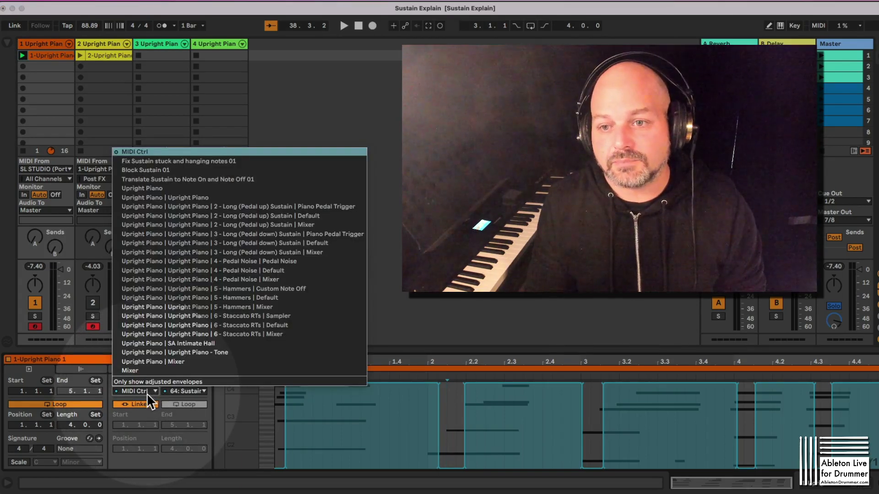
click(146, 394)
click(180, 392)
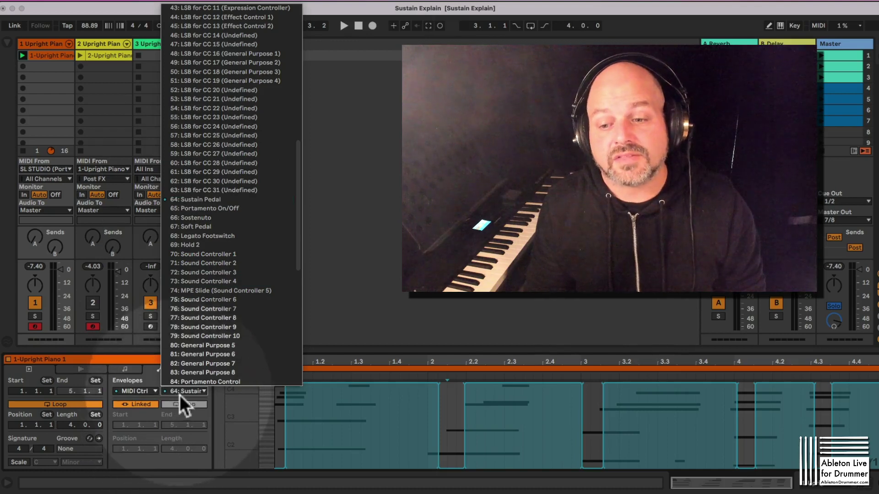
click(182, 392)
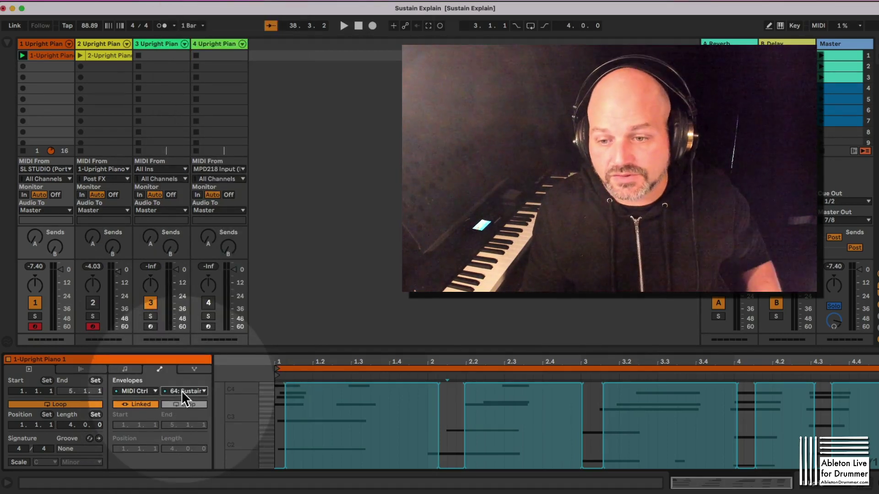
Step: Switch the first Upright Piano clip to its MIDI notes and play the clip briefly
click(124, 371)
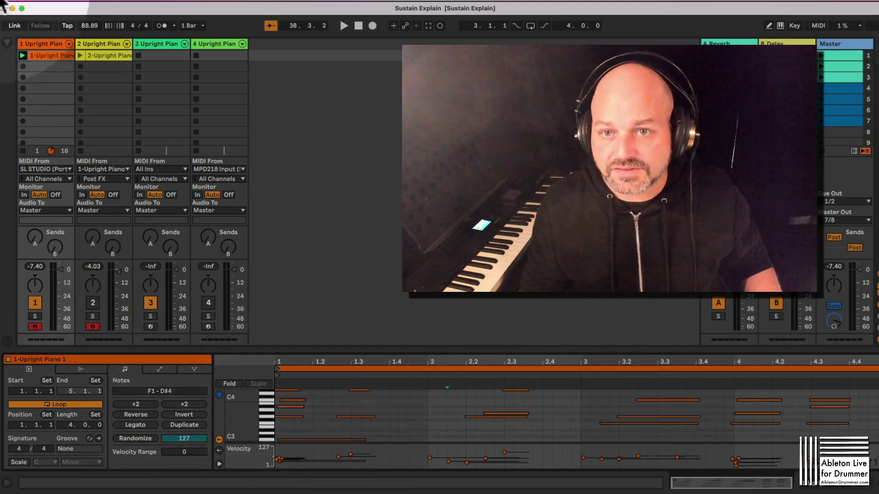
key(space)
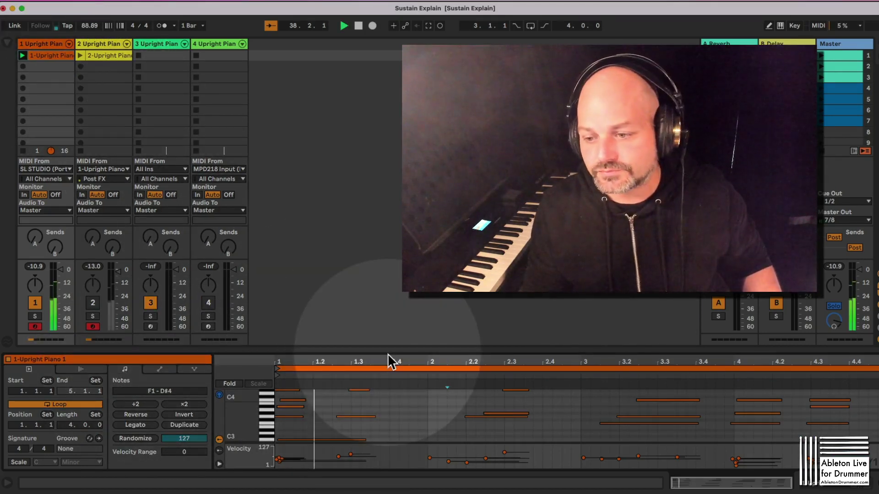
key(space)
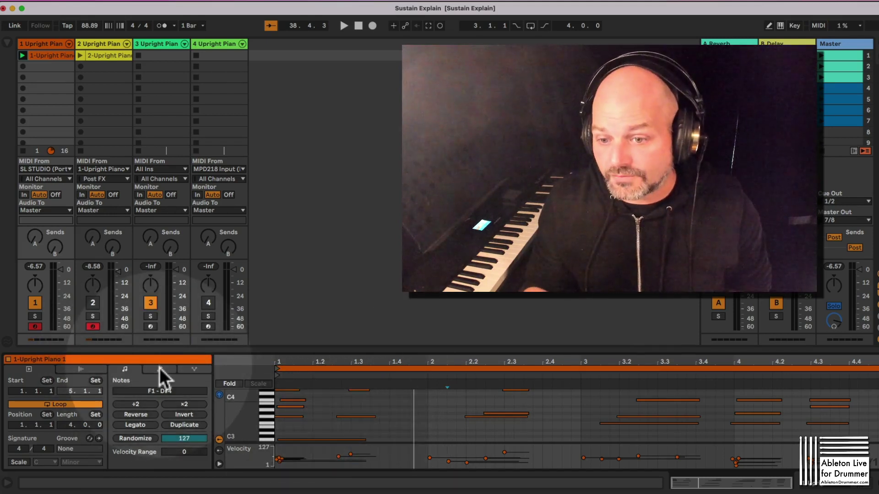
Step: Return to the clip's Sustain Pedal envelope, play the clip, and examine the pedal regions across its four bars
click(159, 369)
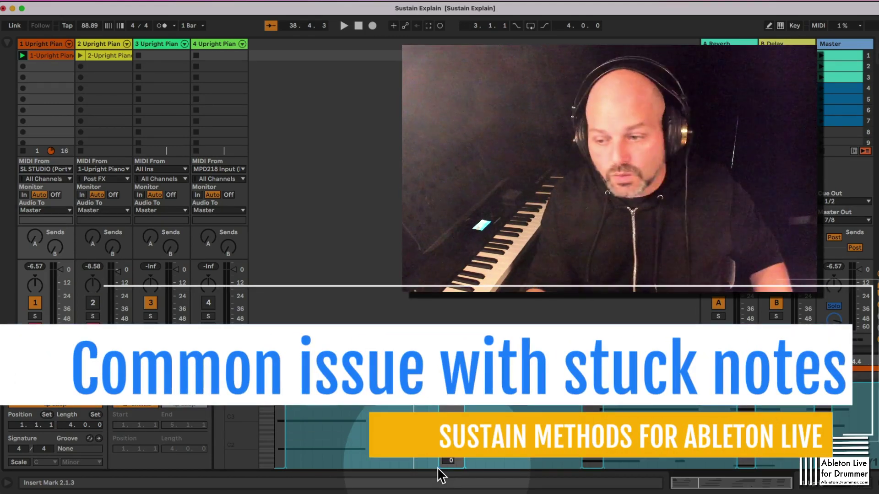
key(space)
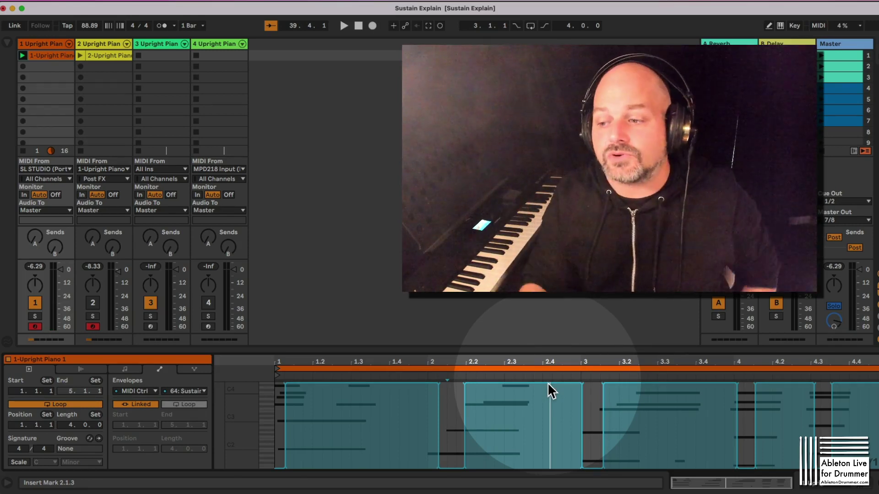
mouse_move(552, 385)
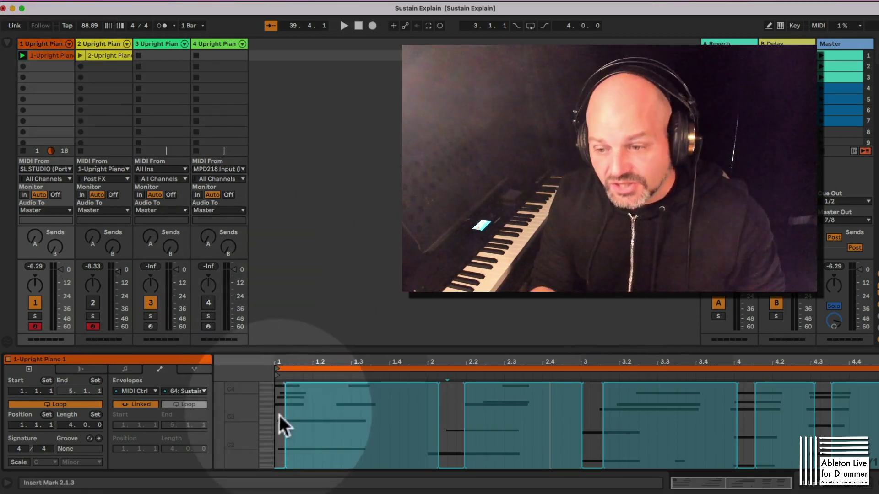
drag(279, 416, 877, 394)
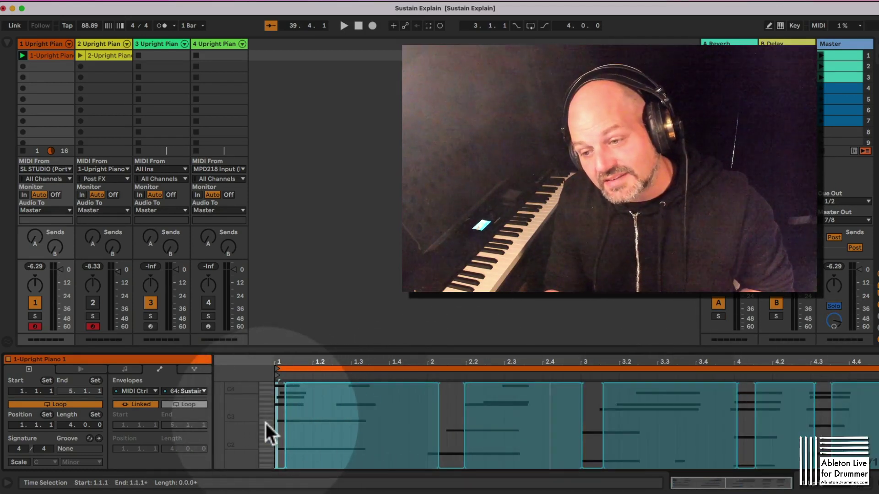
click(266, 423)
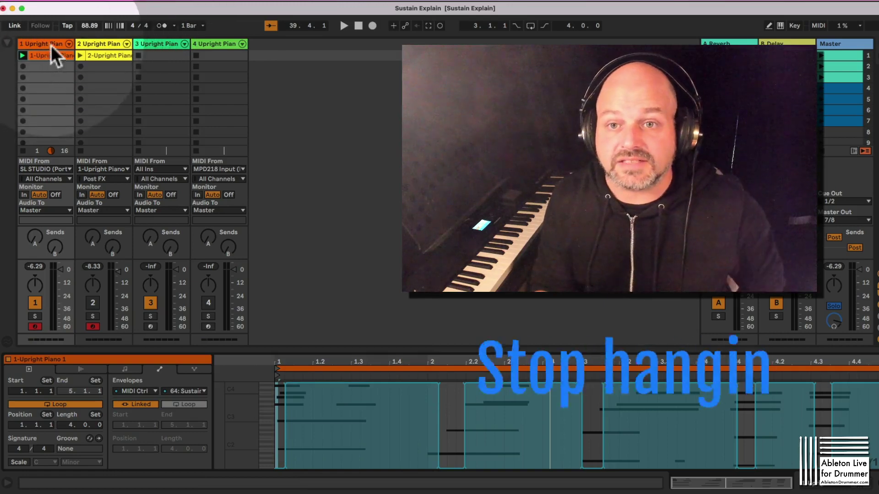
Step: Turn on the Fix Sustain device on the first Upright Piano track and display the clip's MIDI Ctrl envelope
click(48, 45)
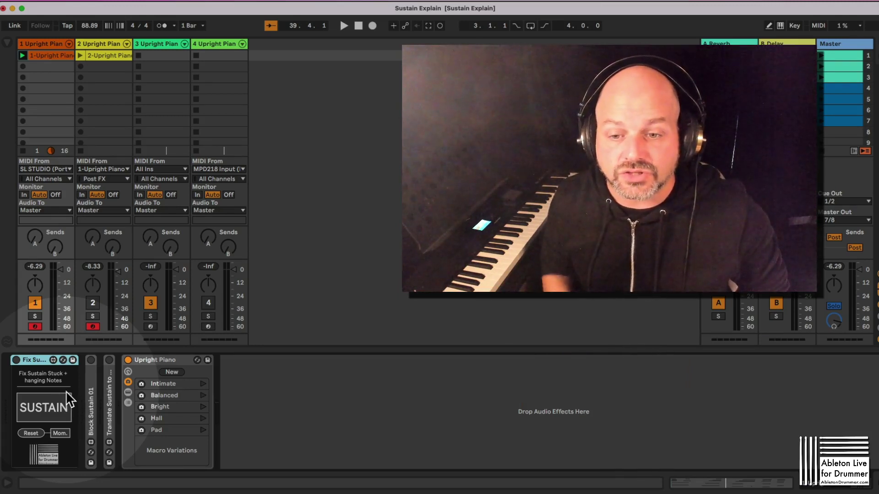
click(16, 360)
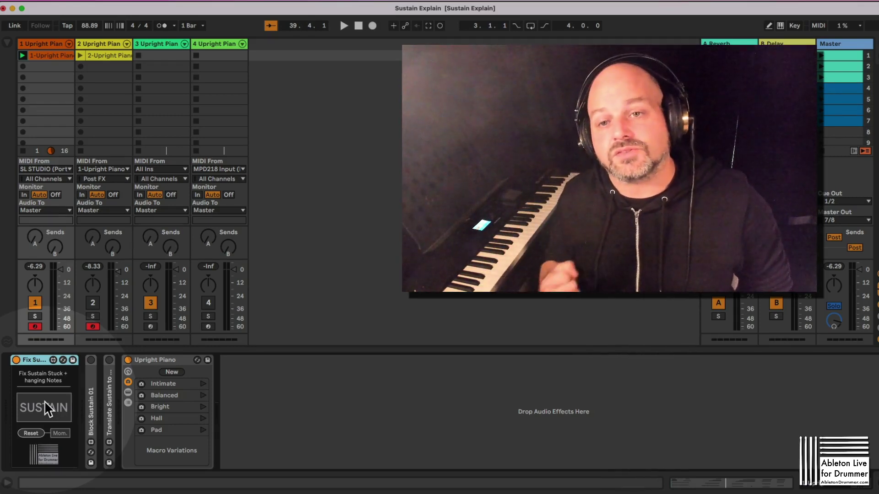
click(39, 55)
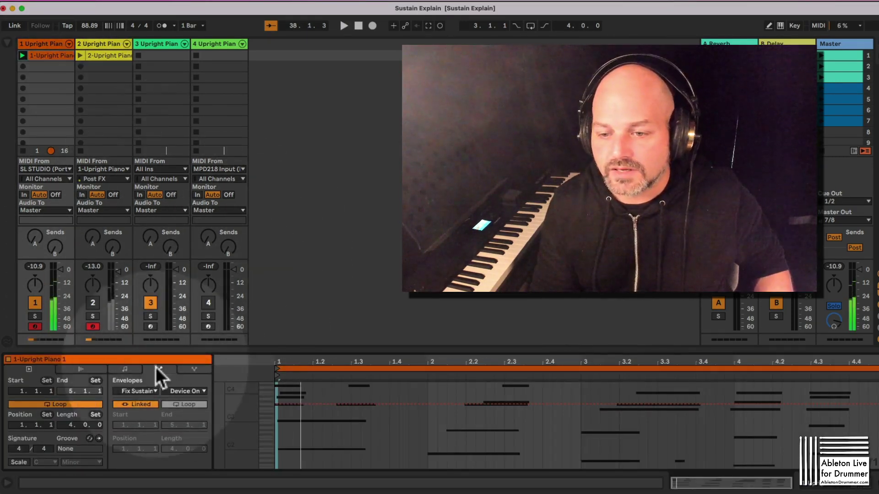
click(148, 392)
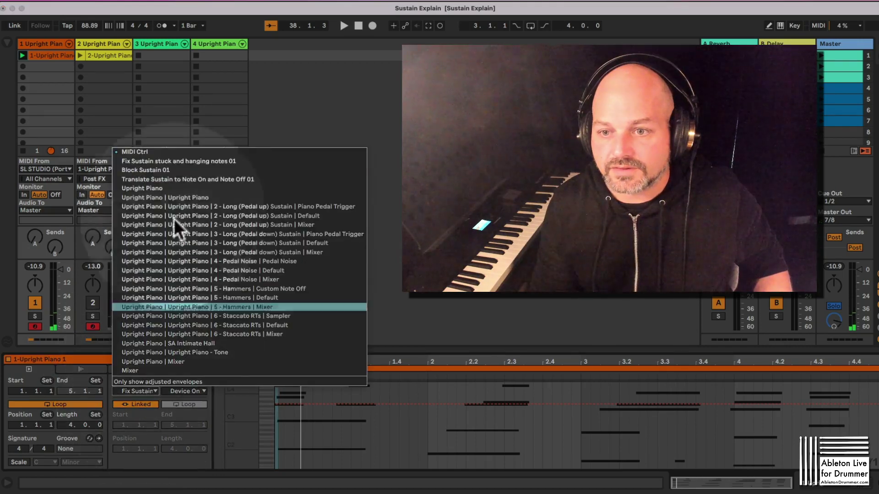
click(176, 152)
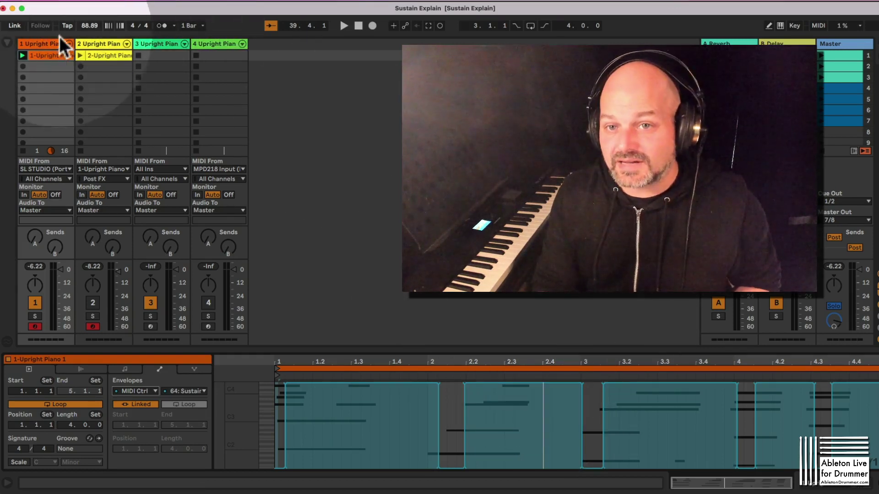
Step: Test the Fix Sustain device's SUSTAIN control during playback, and leave the device switched off and collapsed
click(46, 46)
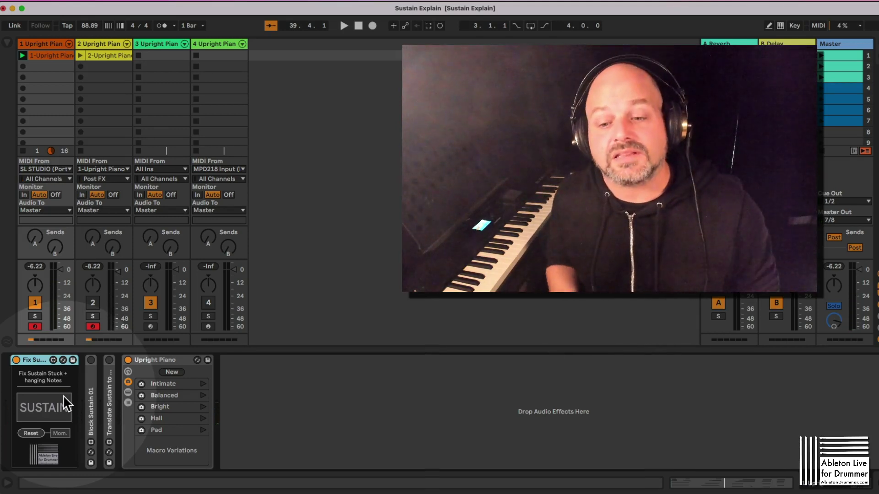
click(40, 411)
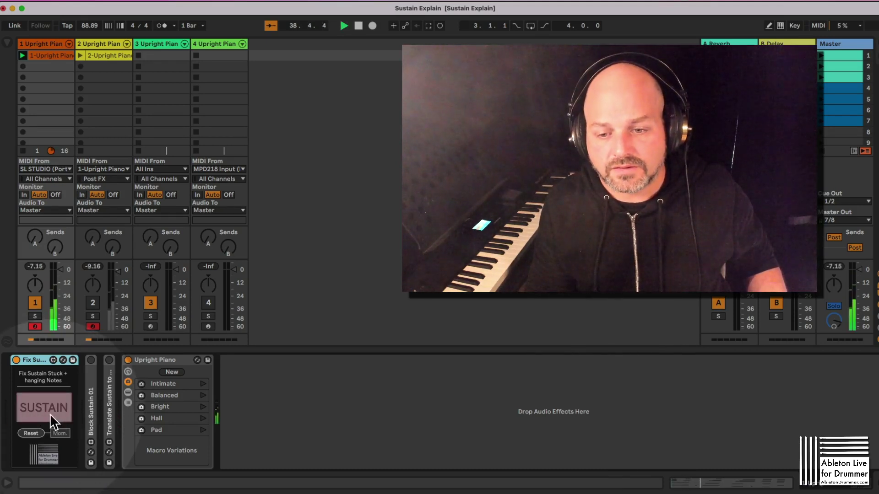
key(space)
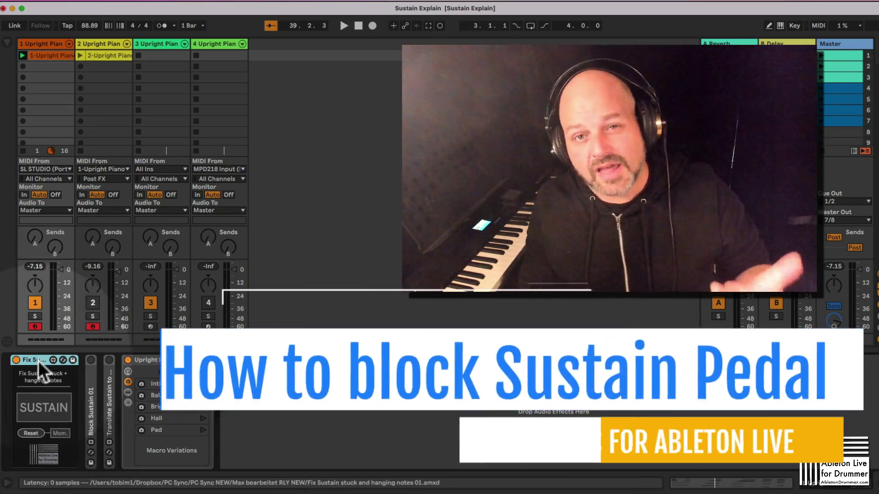
double_click(37, 361)
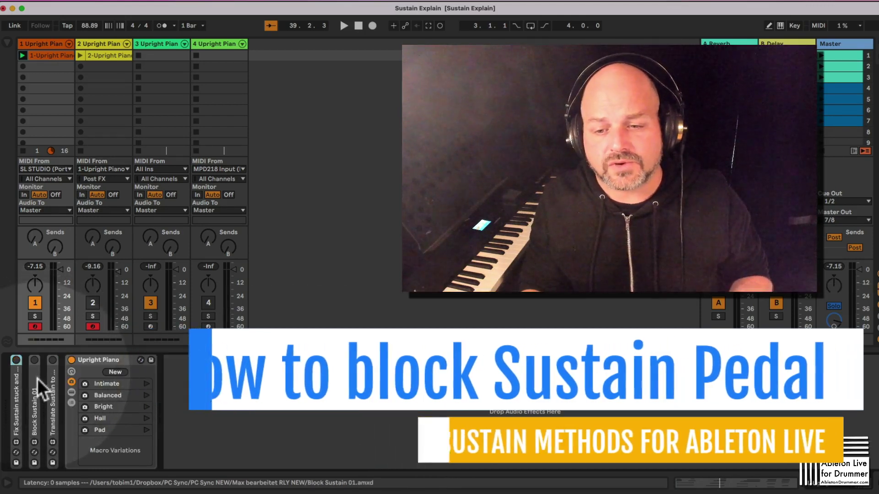
Step: Select the full length of the first clip's MIDI Ctrl sustain pedal envelope and play the clip
click(56, 58)
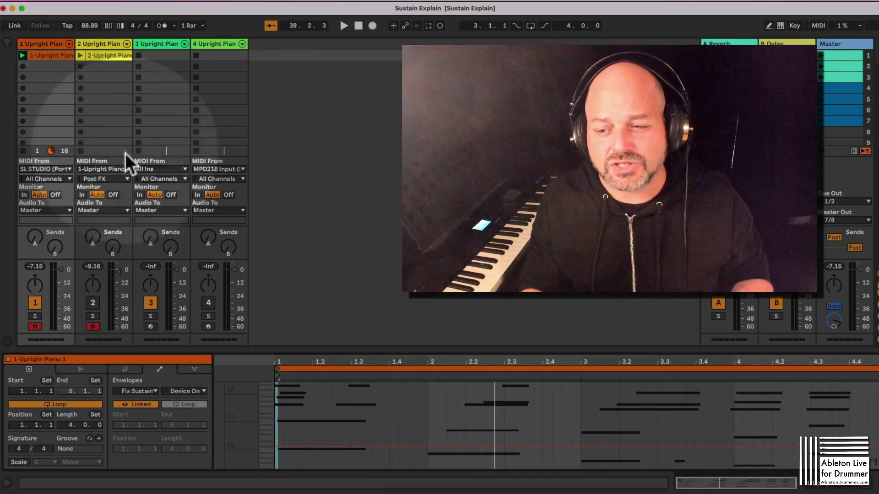
click(145, 392)
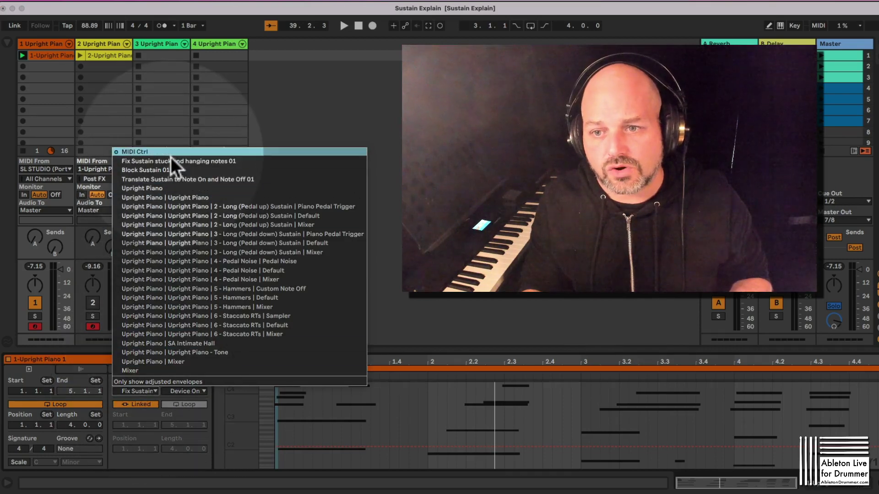
click(172, 156)
drag(284, 422, 877, 402)
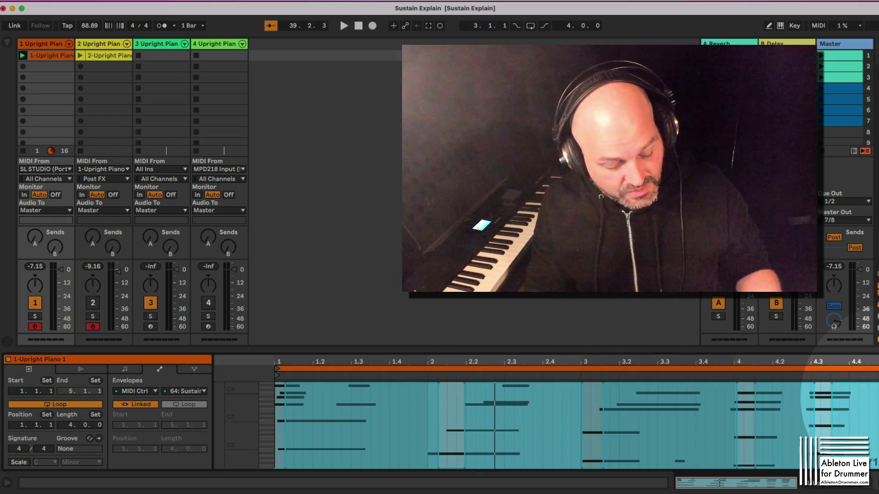
key(space)
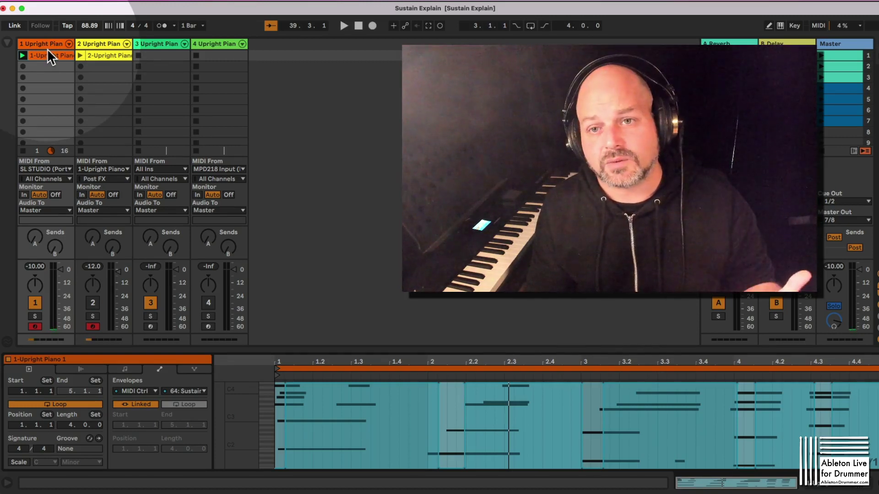
Step: Expand the Block Sustain device on the first Upright Piano track and turn it on
click(47, 44)
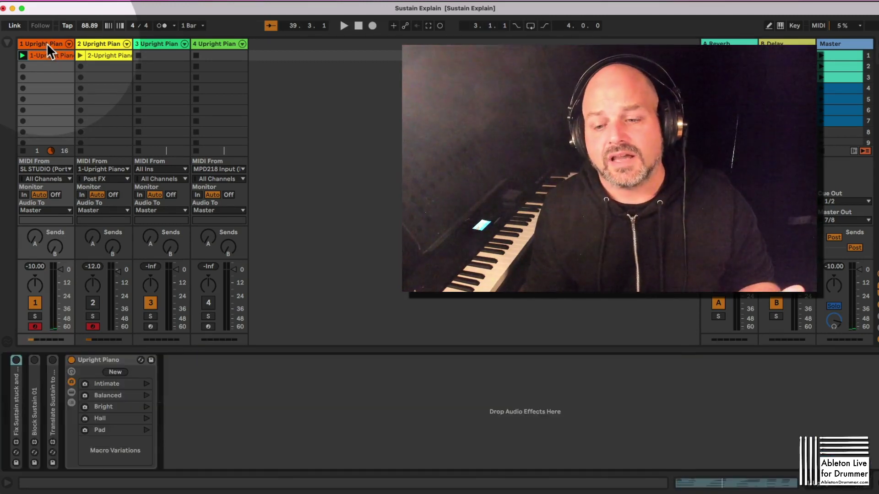
click(36, 416)
double_click(35, 418)
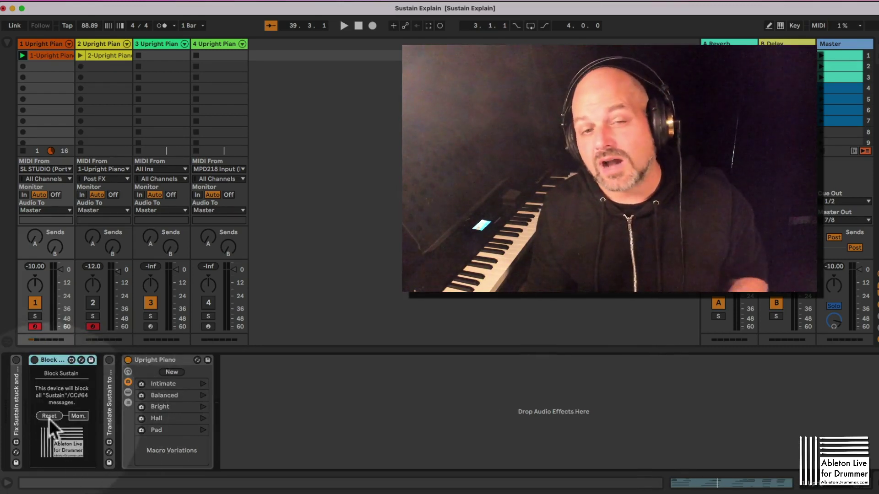
click(34, 361)
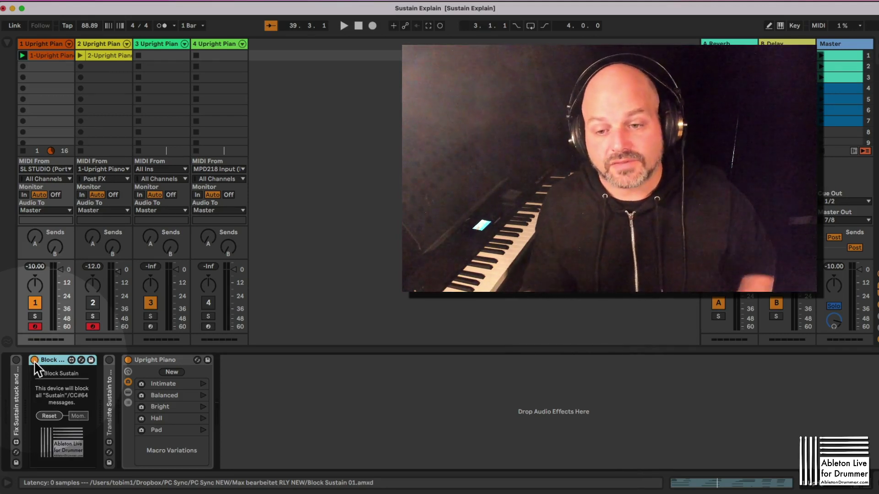
Step: Play the clip twice with Block Sustain active, and check the clip's envelope before returning to the track's devices
key(space)
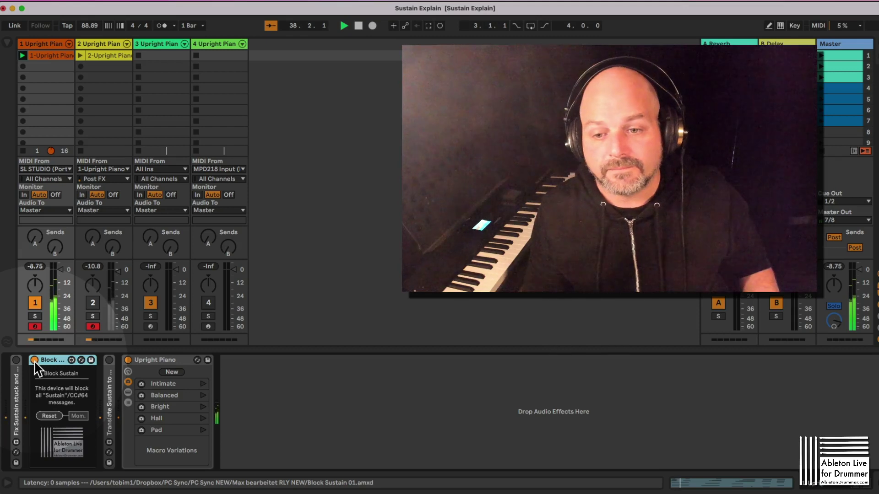
key(space)
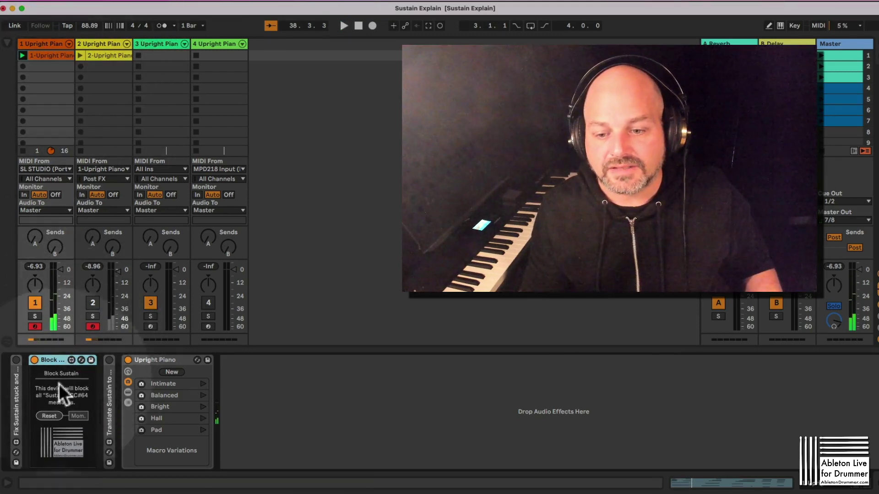
key(space)
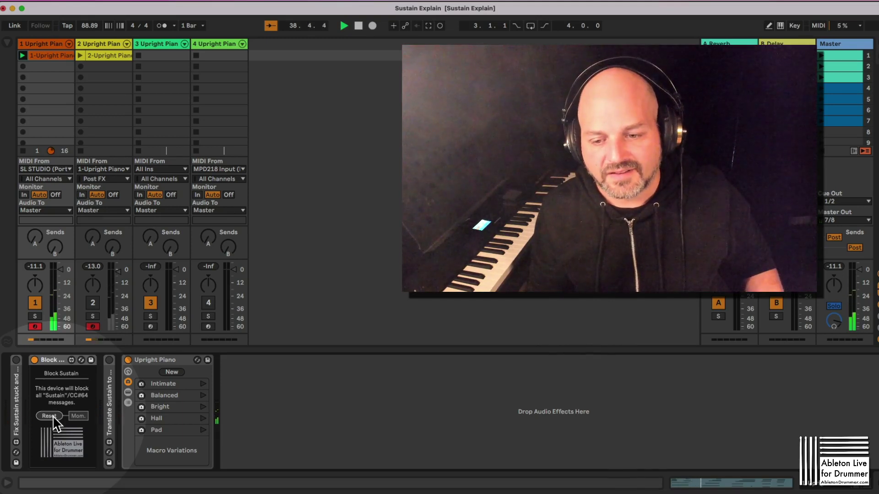
key(space)
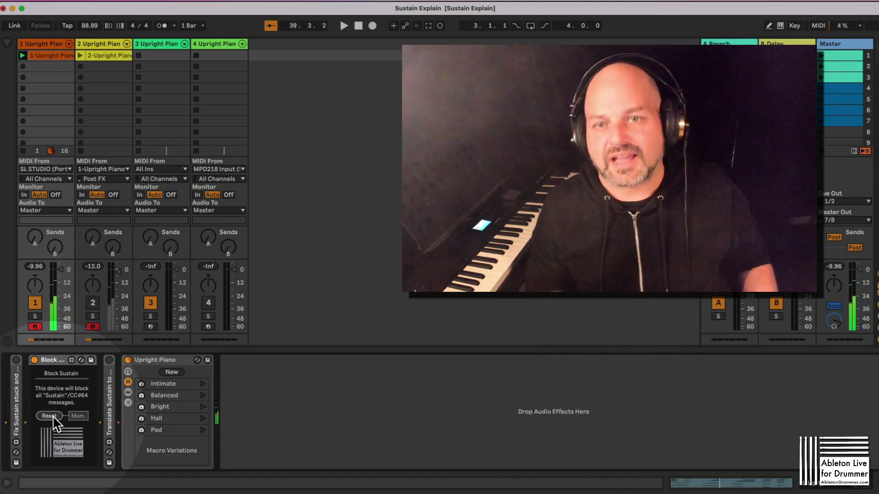
click(49, 56)
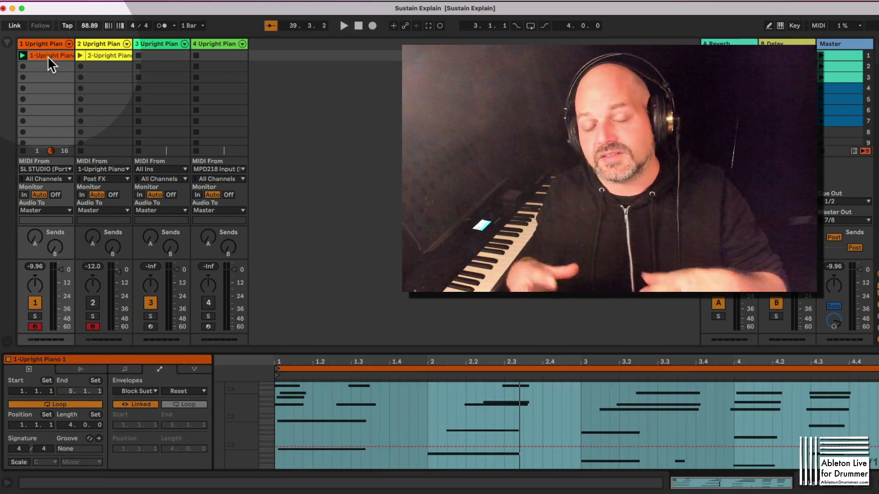
click(41, 45)
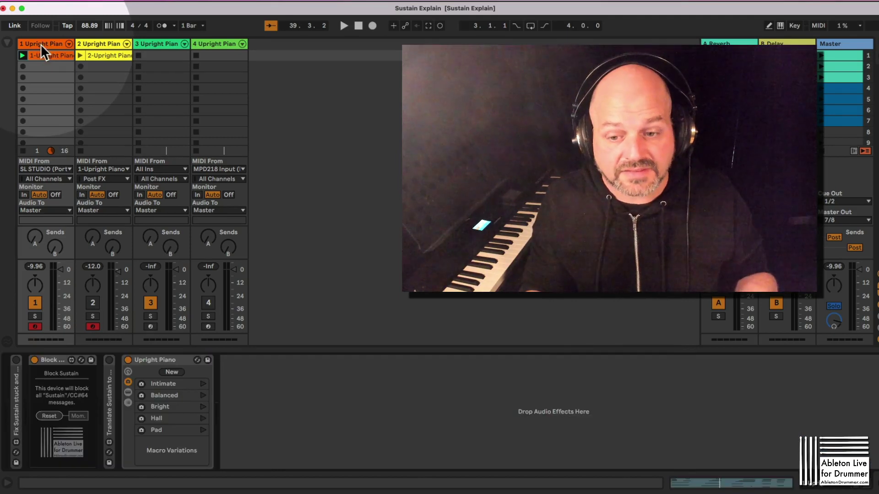
Step: Delete the existing clip from the first slot of the second Upright Piano track
click(54, 417)
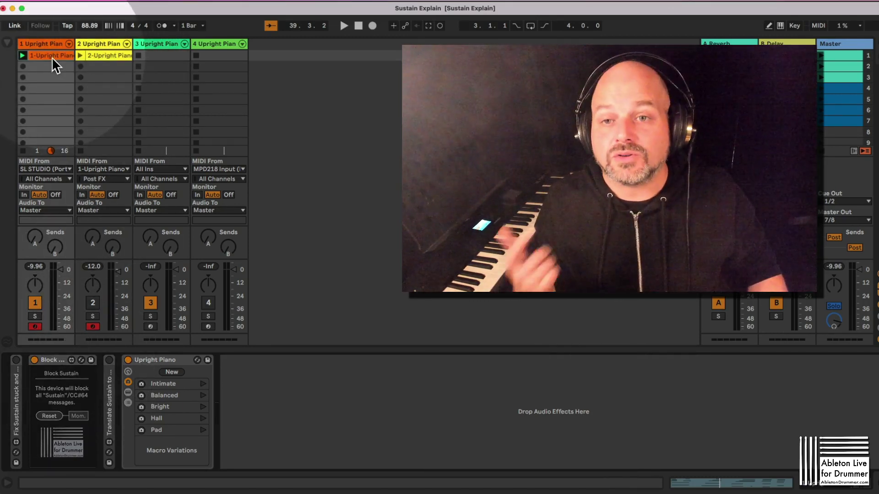
double_click(98, 54)
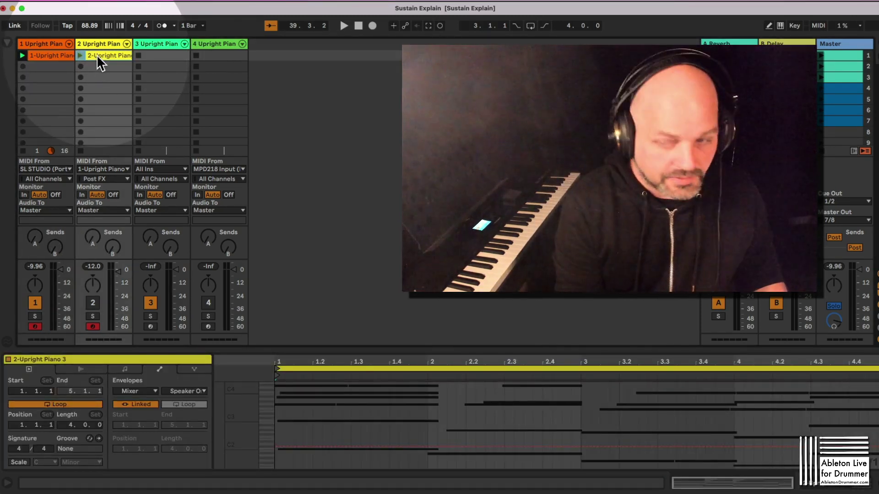
key(Delete)
Step: Display the MIDI Ctrl 64: Sustain envelope of the first Upright Piano track's clip
click(52, 54)
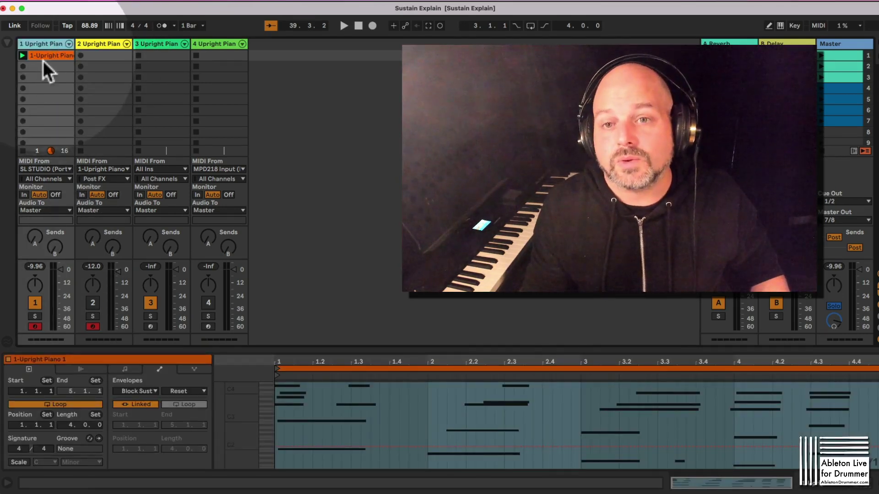
click(126, 370)
click(159, 370)
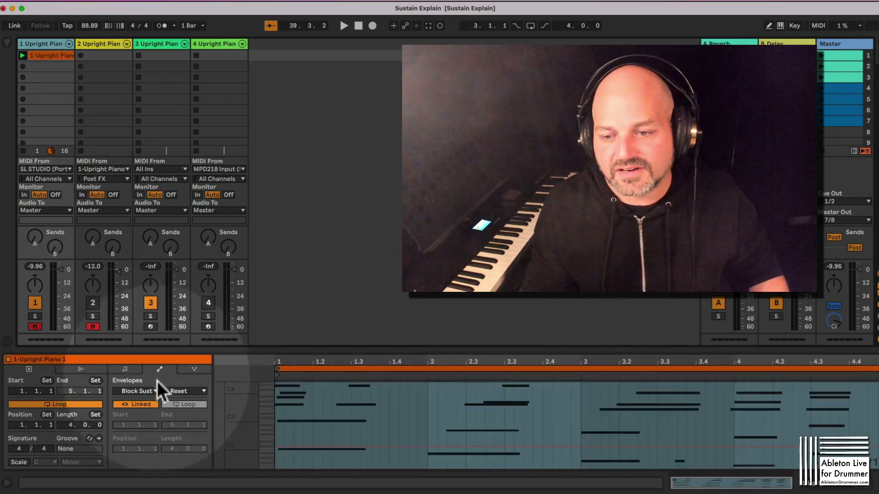
click(147, 393)
click(183, 153)
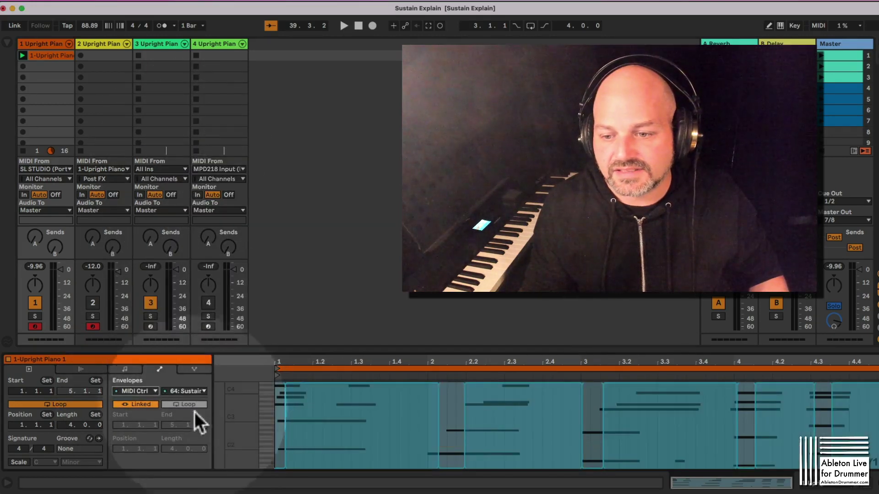
click(191, 391)
click(191, 391)
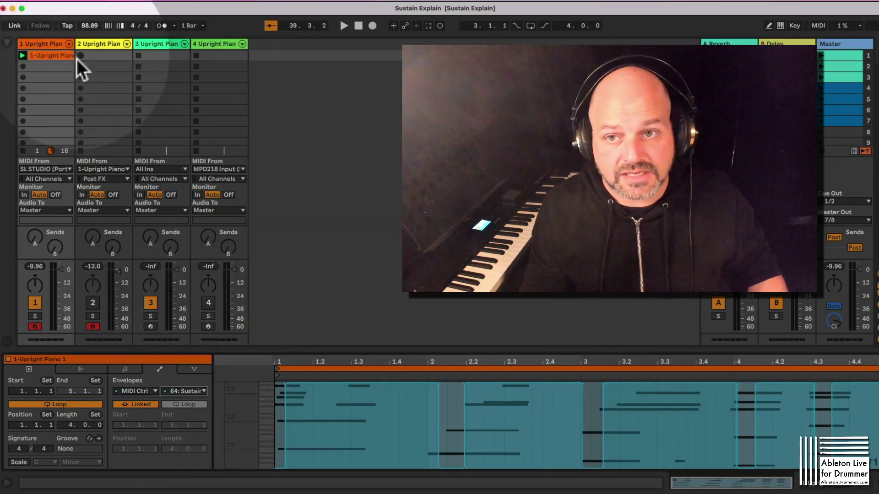
Step: Check that the second track receives MIDI from 1-Upright Piano, and record a two-bar clip into its first slot
click(100, 168)
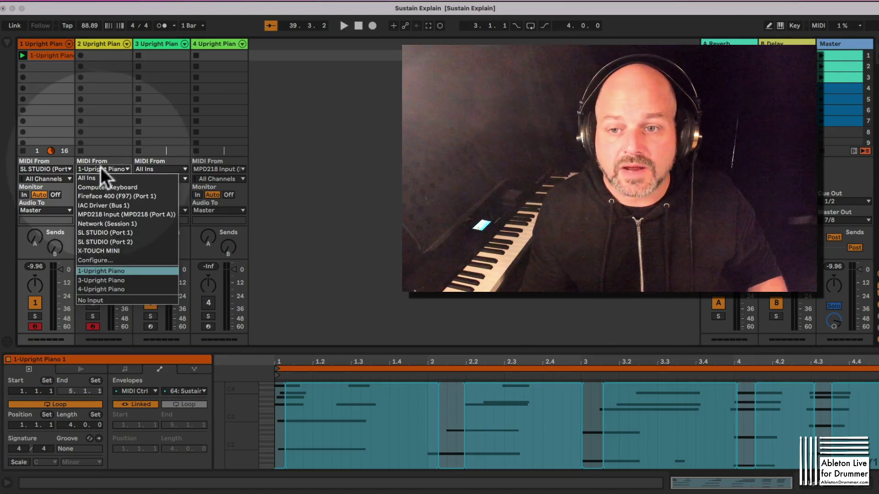
click(103, 167)
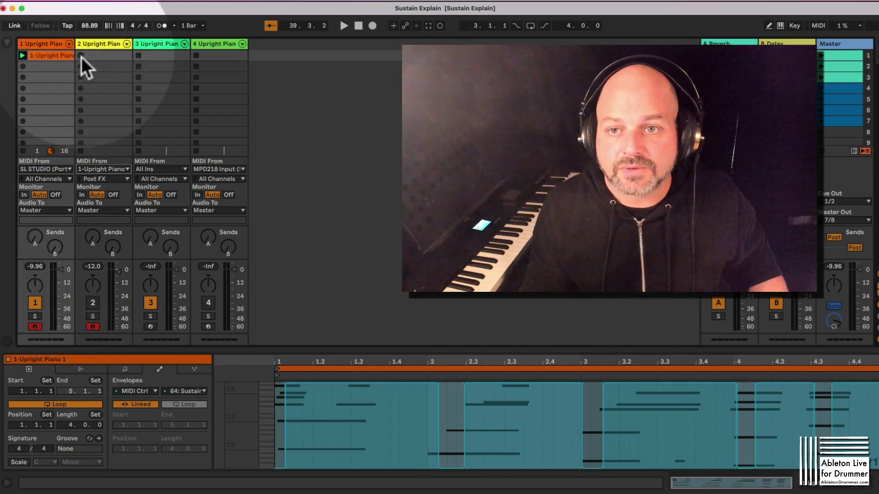
click(80, 55)
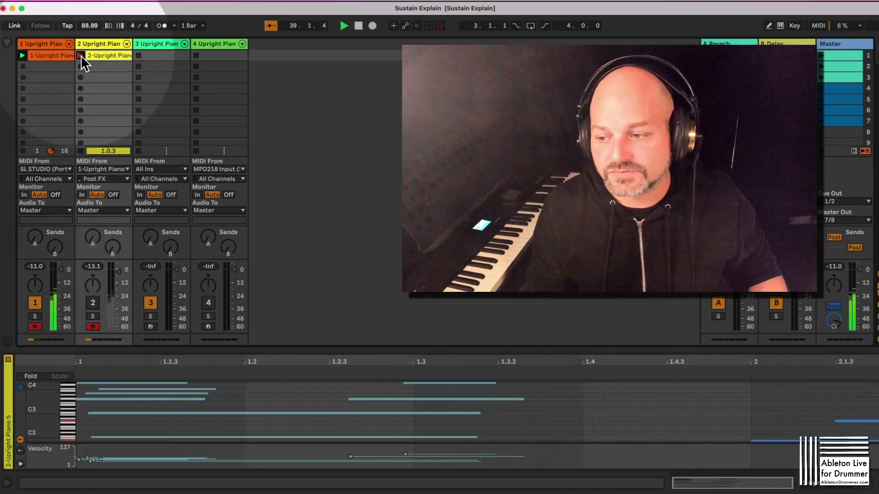
click(81, 55)
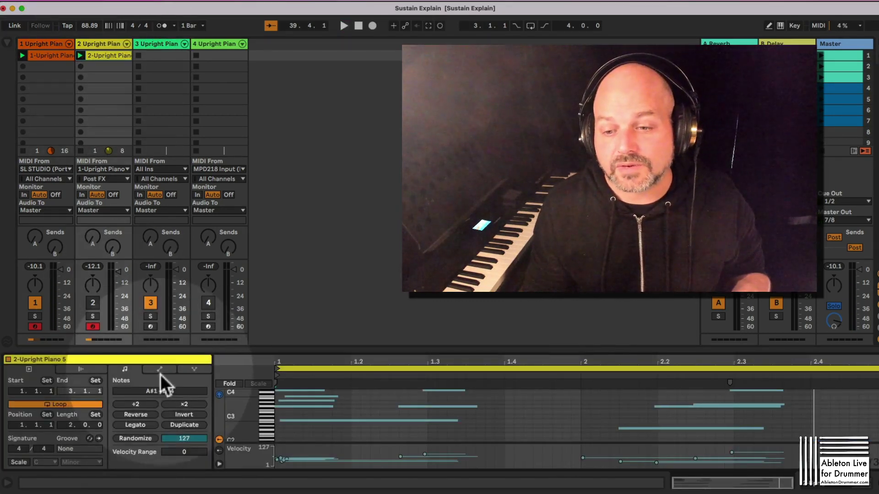
Step: Show the MIDI Ctrl 64: Sustain envelope of the newly recorded clip on the second track
click(159, 370)
click(142, 392)
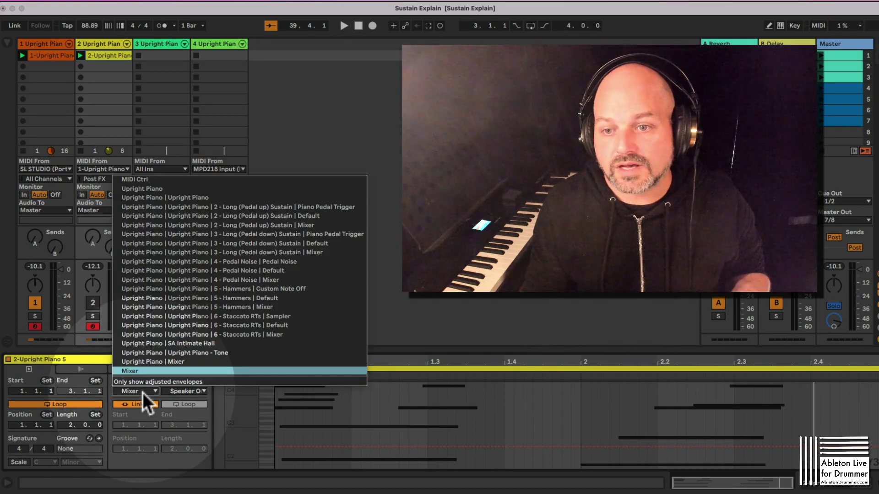
click(134, 179)
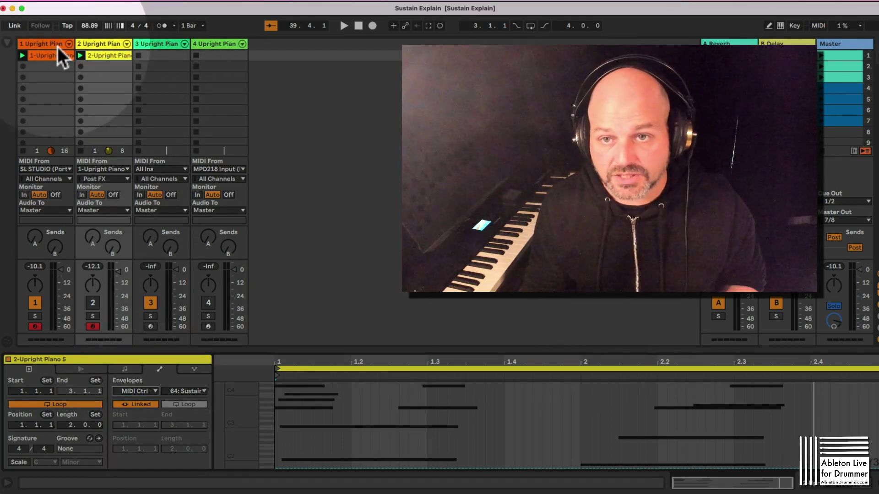
Step: On the first Upright Piano track, expand the Translate Sustain device, and switch off and collapse Block Sustain
click(55, 45)
click(111, 400)
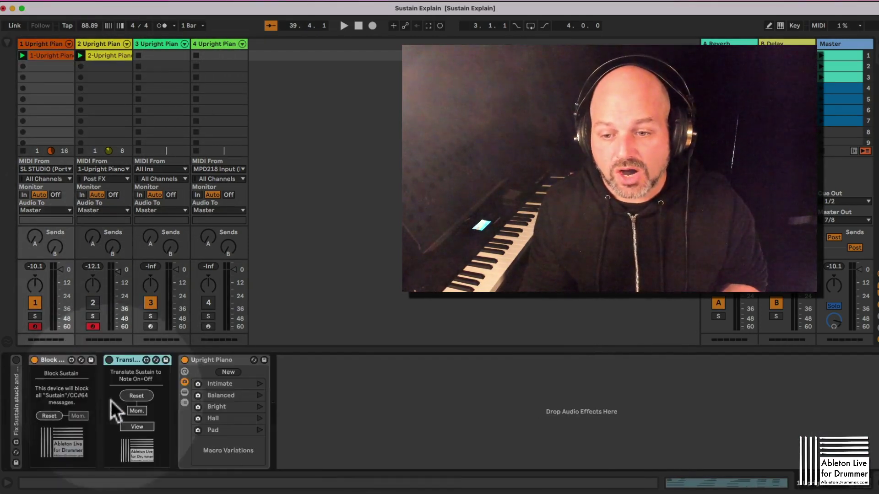
click(59, 361)
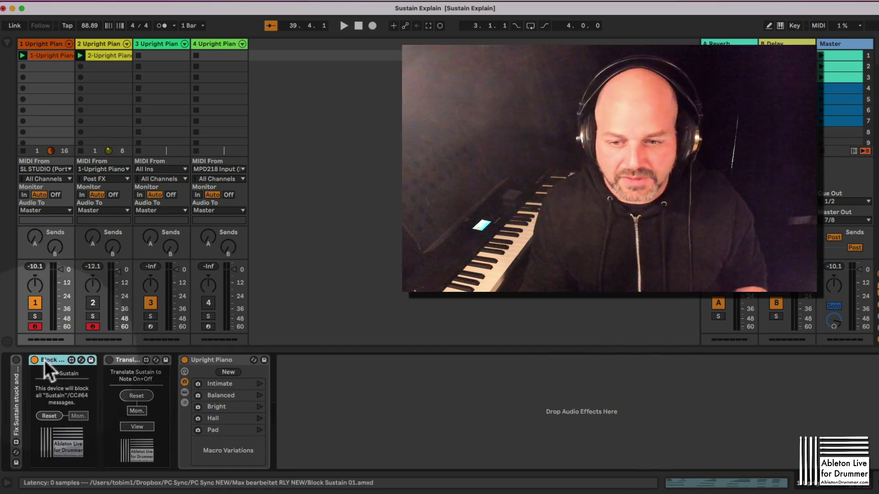
double_click(48, 362)
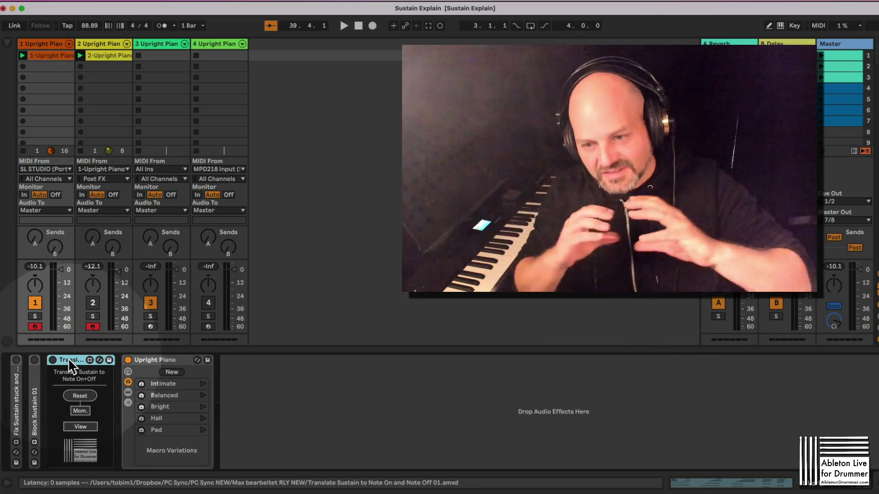
Step: Delete the two-bar clip recorded on the second Upright Piano track
click(100, 55)
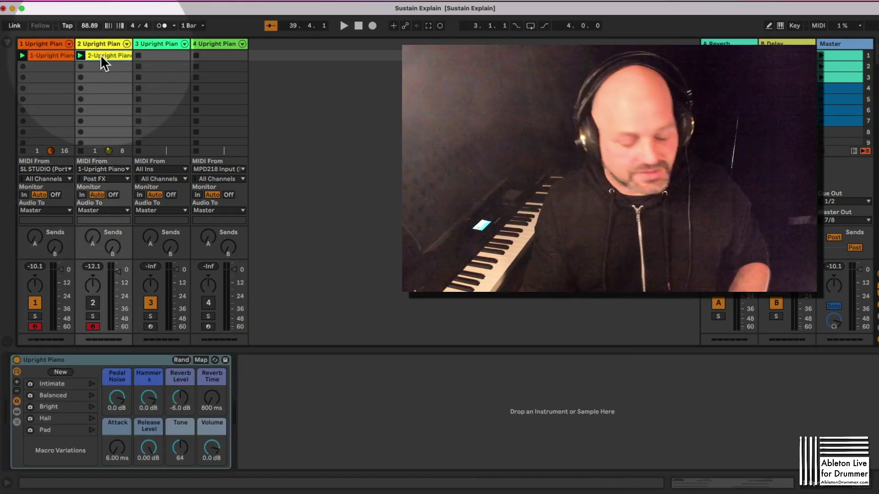
key(Delete)
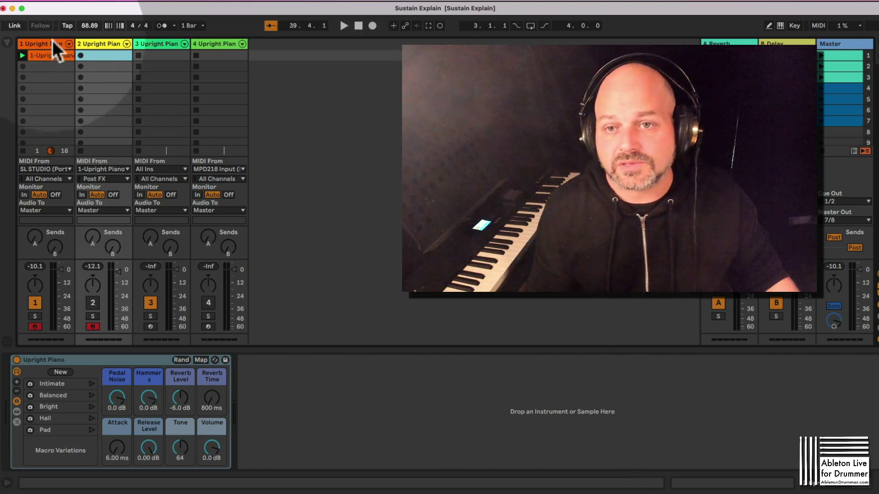
Step: Turn on and reset the Translate Sustain to Note On+Off device, and play the first clip with the device's notation view open
click(47, 44)
click(88, 372)
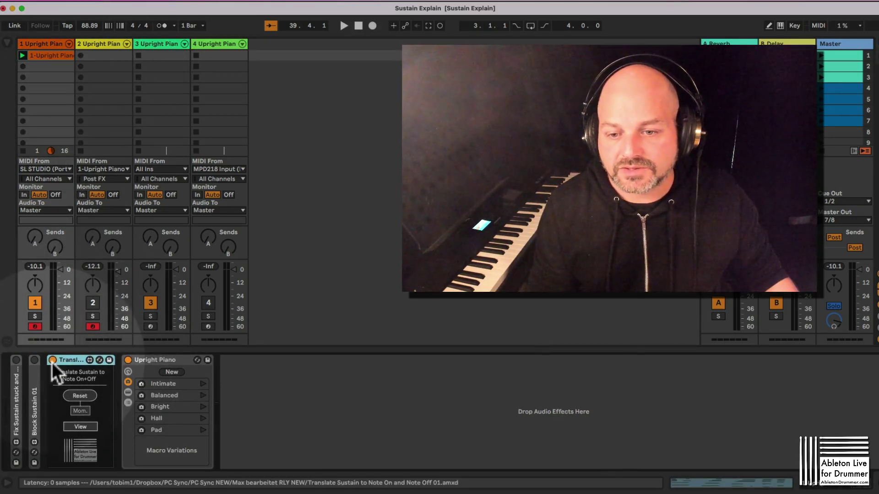
click(82, 396)
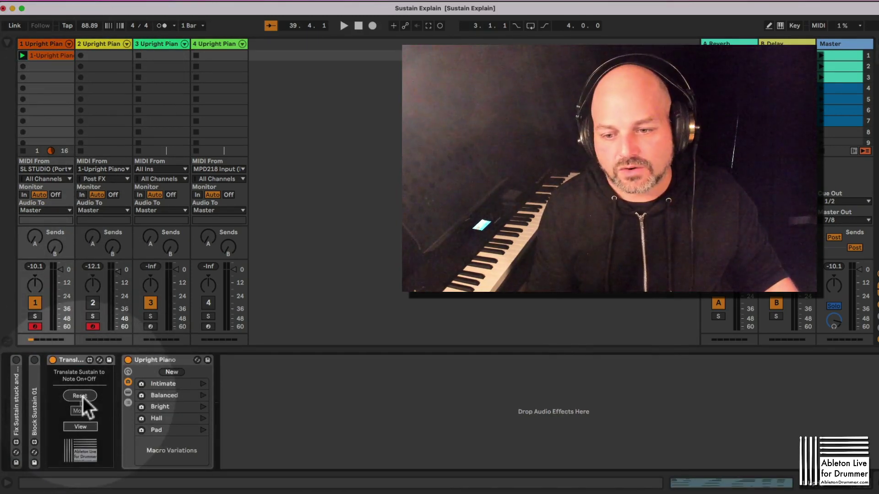
click(91, 427)
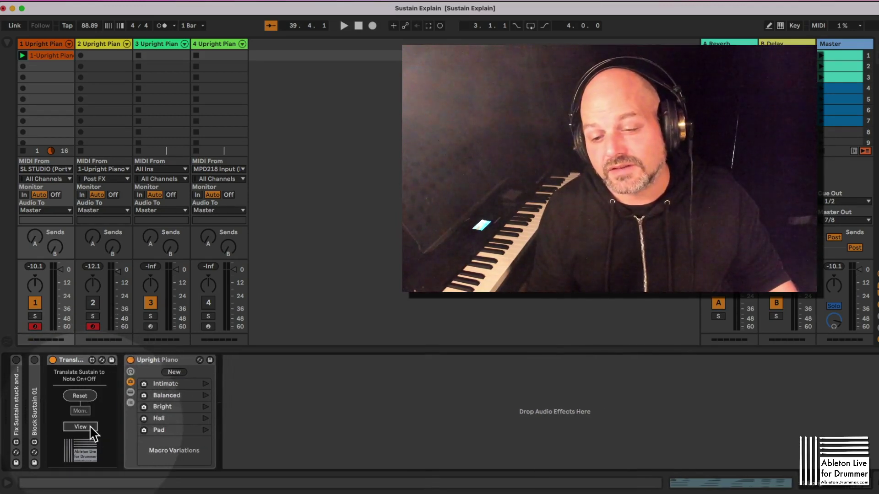
key(space)
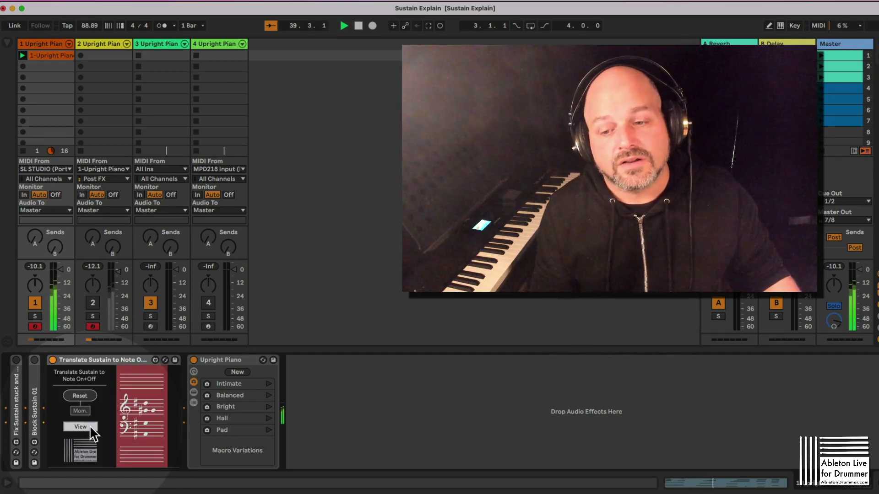
key(space)
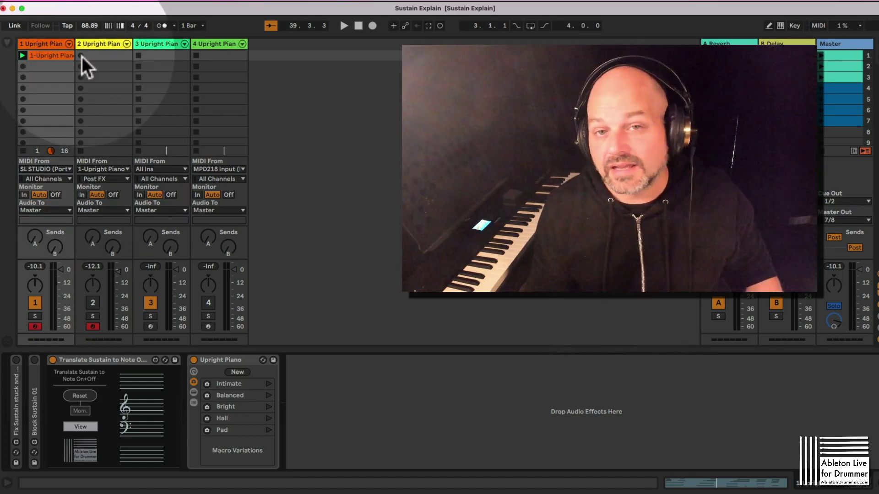
Step: Record the first track's translated MIDI output as a four-bar clip in the second track's first slot
click(81, 55)
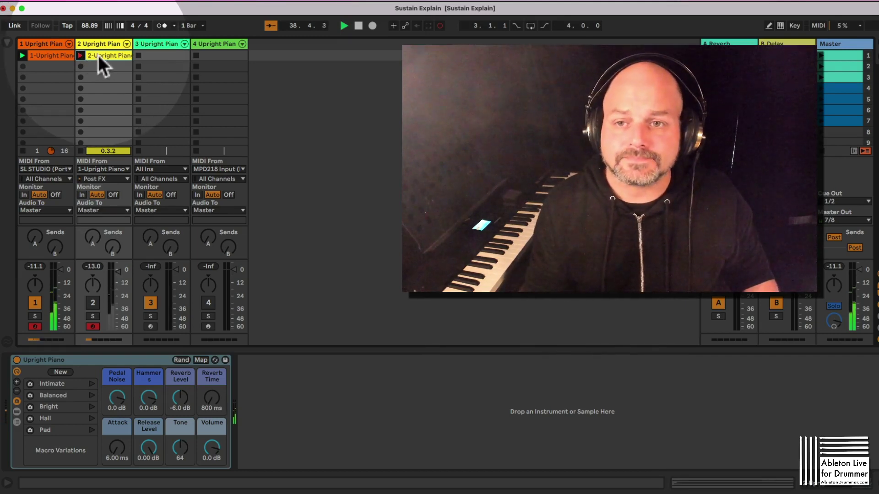
click(98, 55)
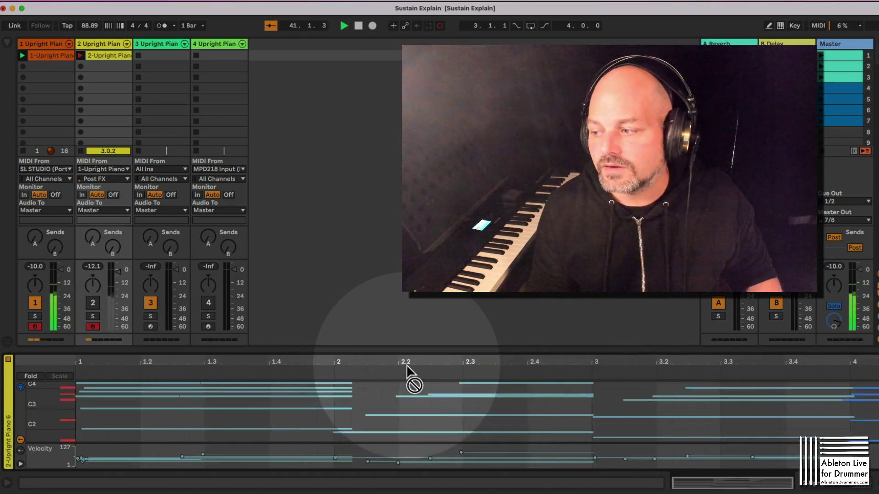
click(79, 54)
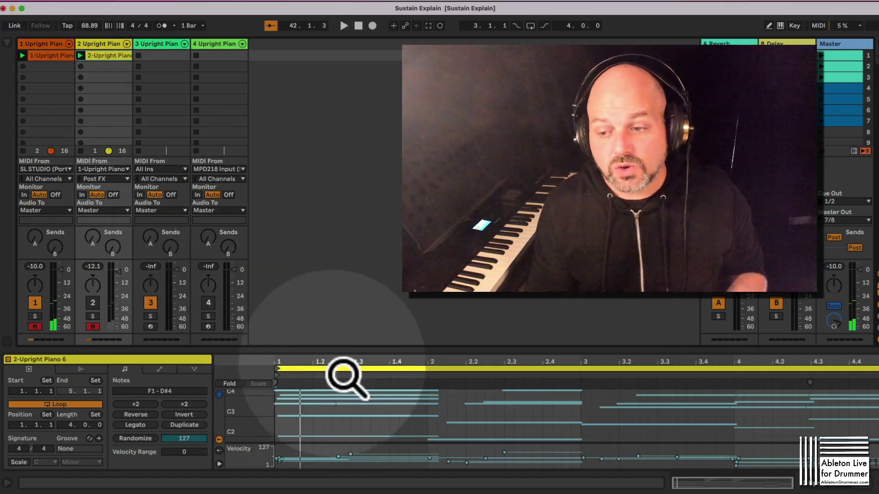
click(348, 382)
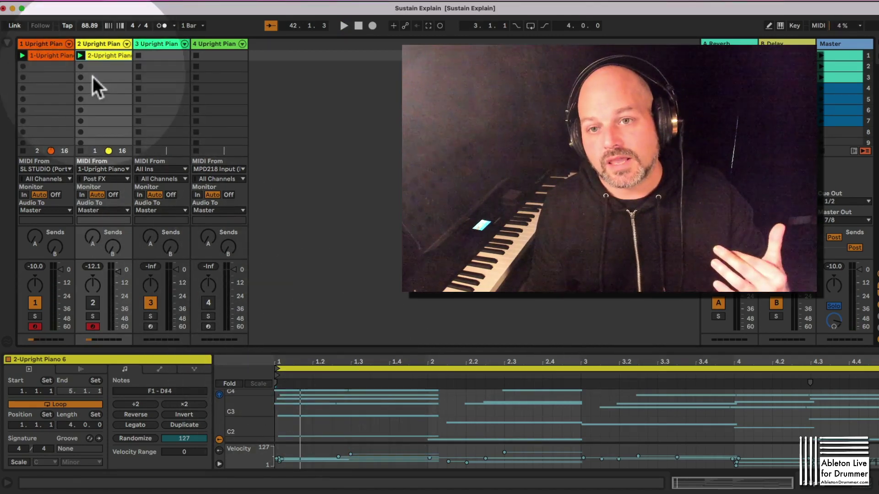
Step: Display the first clip's MIDI Ctrl 64: Sustain envelope and select its range from 1.1.1 to 2.1.3
click(43, 45)
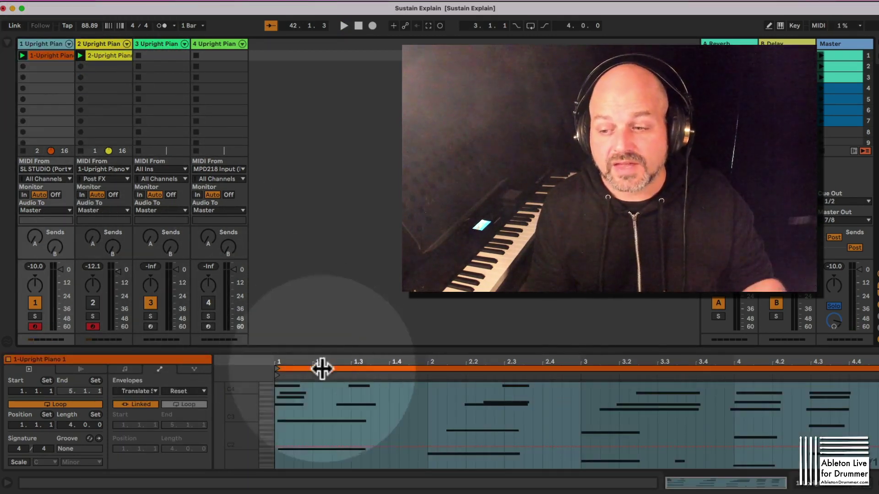
click(150, 391)
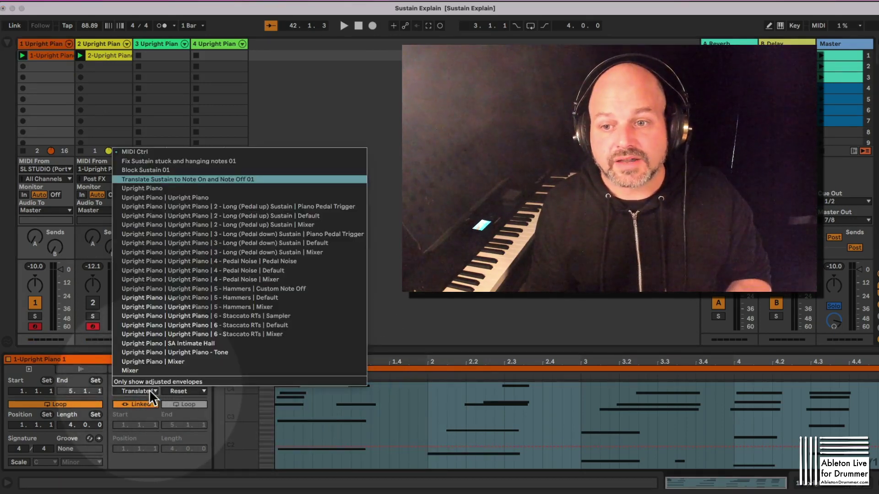
click(178, 153)
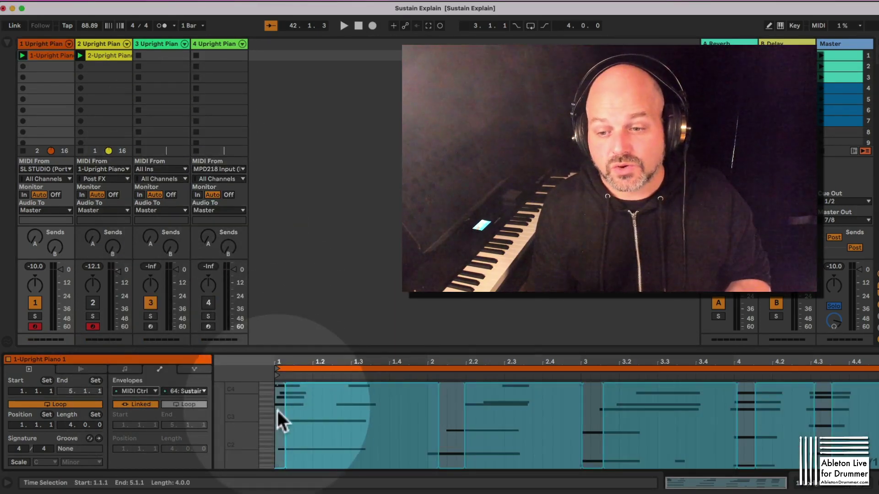
click(277, 410)
drag(333, 410, 446, 410)
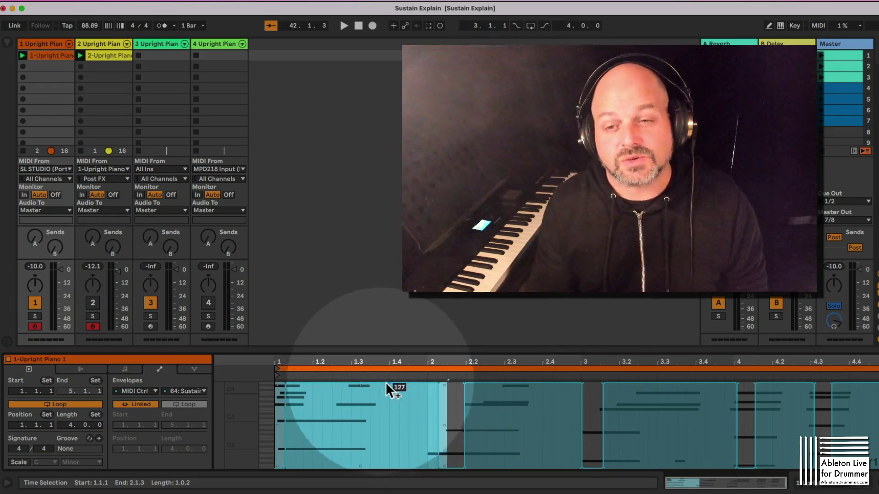
Step: Check the Translate Sustain device, and compare the first clip's original notes with those in the second track's recorded clip
click(44, 46)
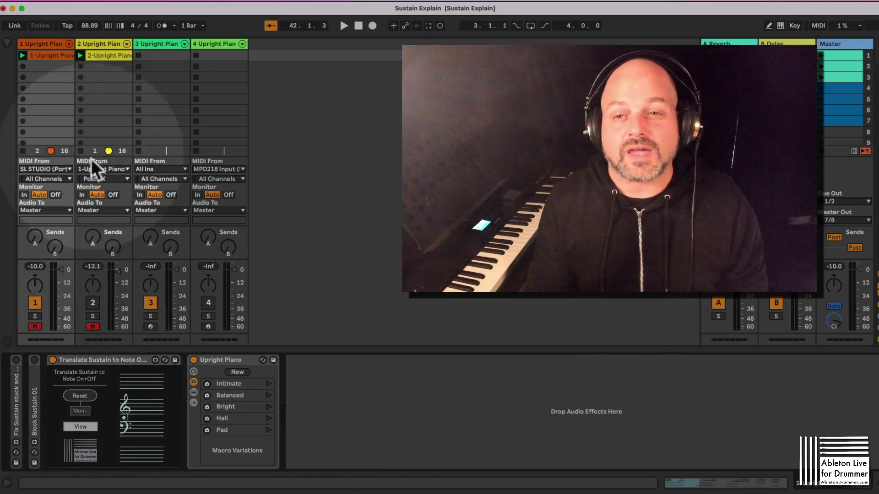
click(104, 62)
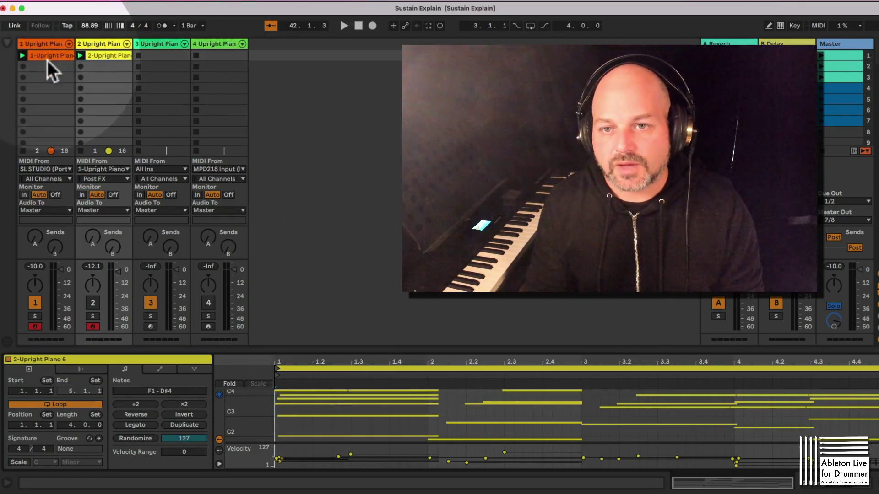
click(48, 57)
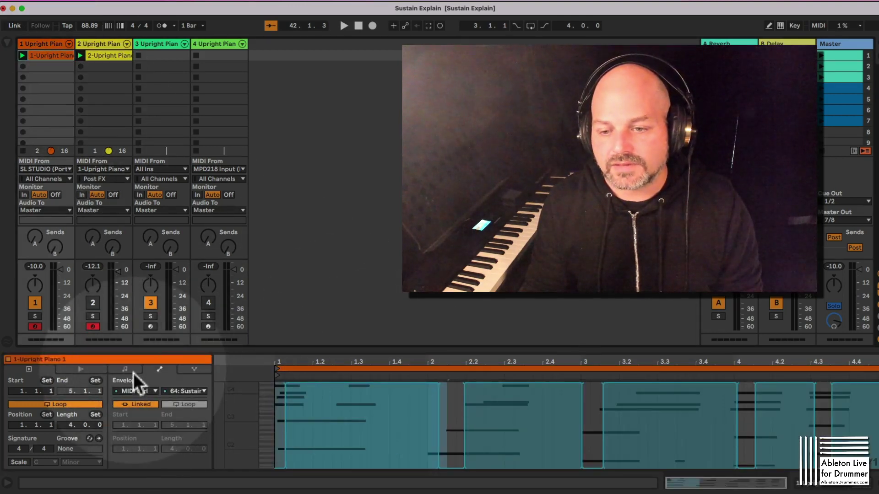
click(130, 370)
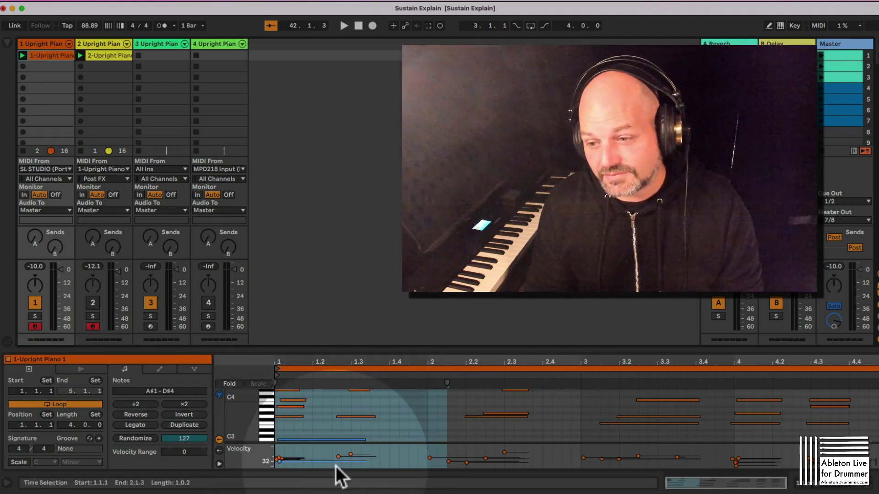
click(95, 56)
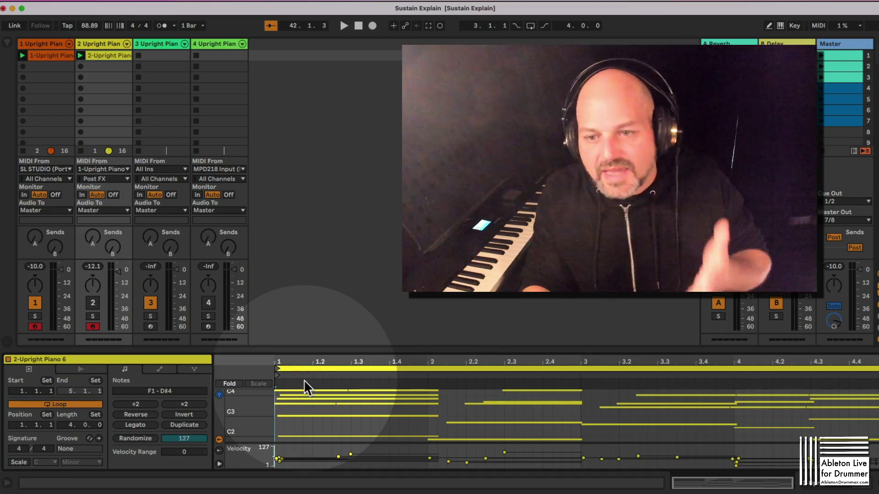
Step: Deactivate the first track, activate the second track, and play its recorded clip
click(92, 302)
click(35, 302)
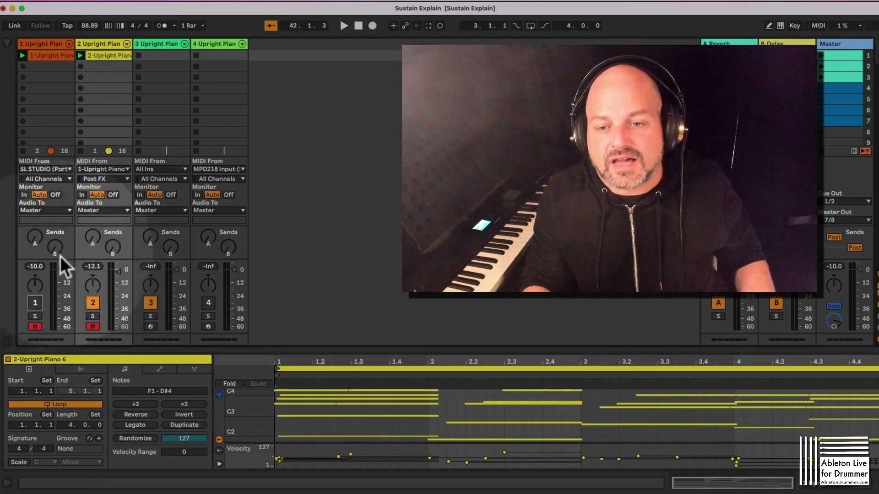
click(110, 41)
key(space)
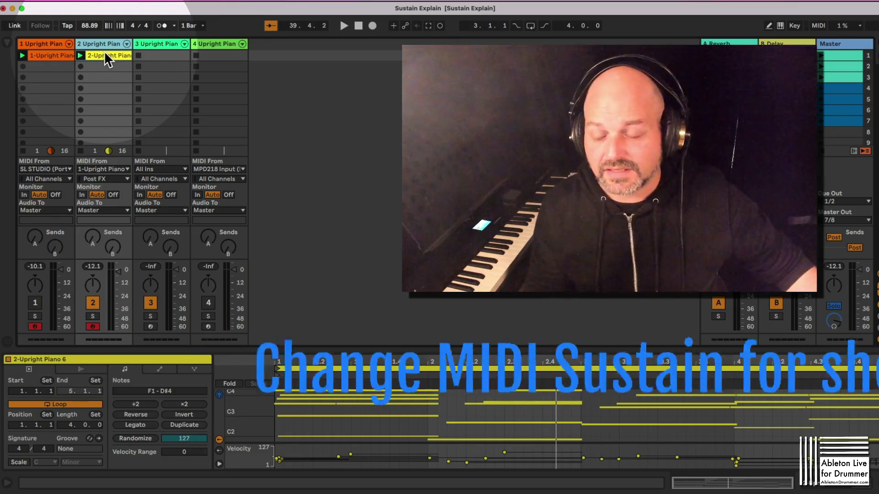
Step: Switch to MuseScore with the Without Sustain score and move its window up so the whole score is in view
key(super+Tab)
key(super+Tab)
key(super+Tab)
key(super+Tab)
key(super+Tab)
key(super+Tab)
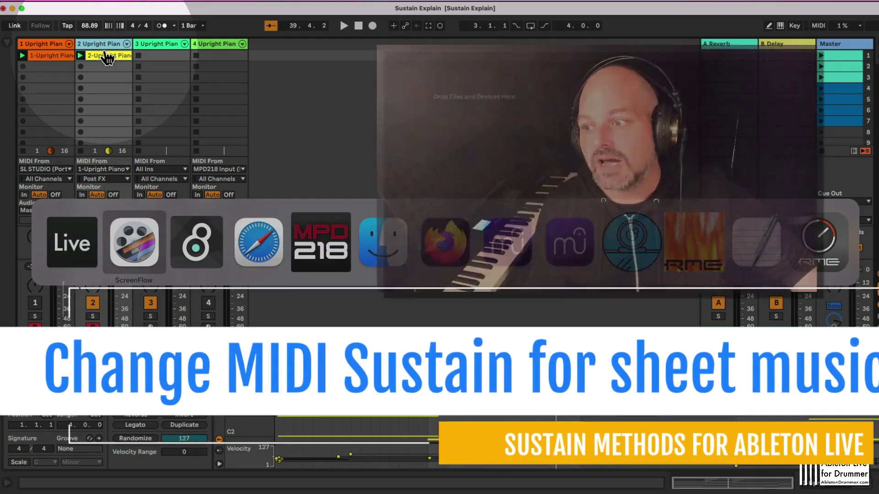
key(super+Tab)
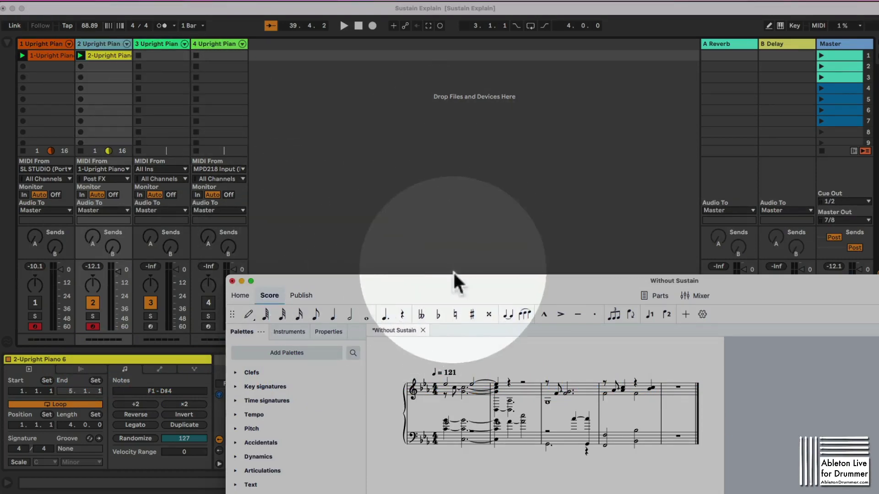
drag(452, 280, 560, 11)
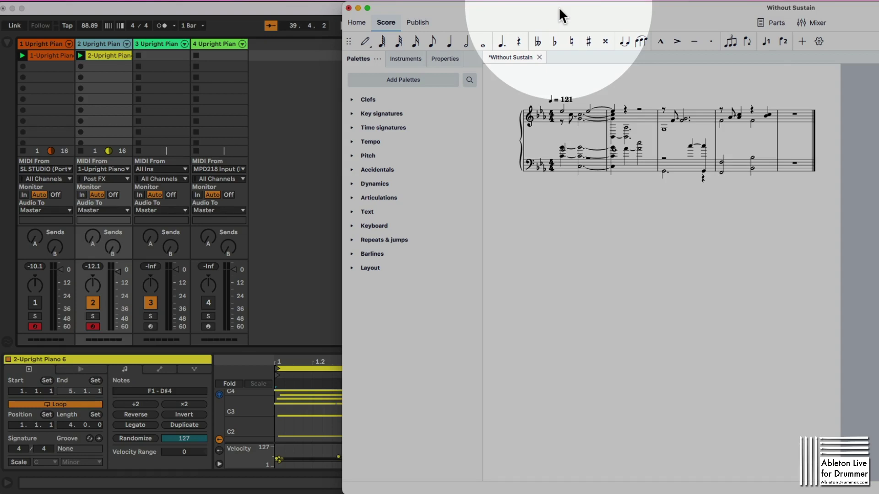
Step: Switch to the other MuseScore instance holding the Piano W Sustain score and move its window to fill the screen
key(super+Tab)
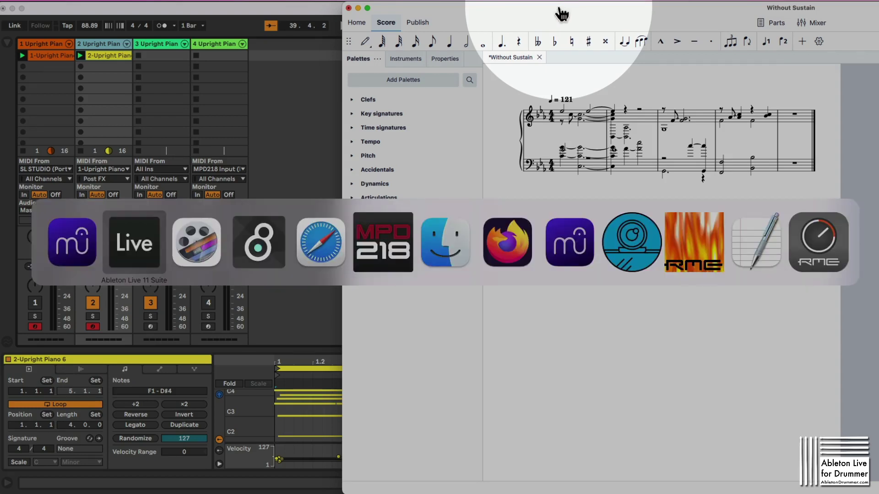
key(super+Tab)
key(super+Tab)
key(super+Tab)
key(super+Tab)
key(super+Tab)
key(super+Tab)
key(super+Tab)
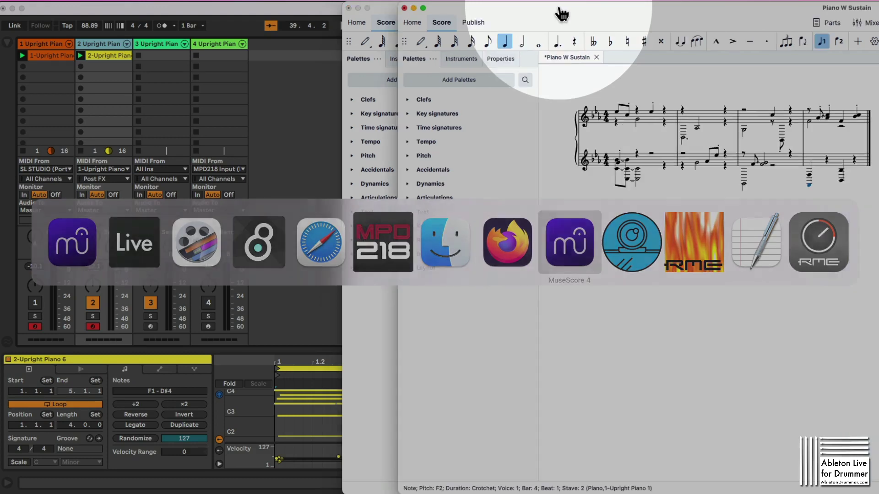
drag(588, 11, 191, 1)
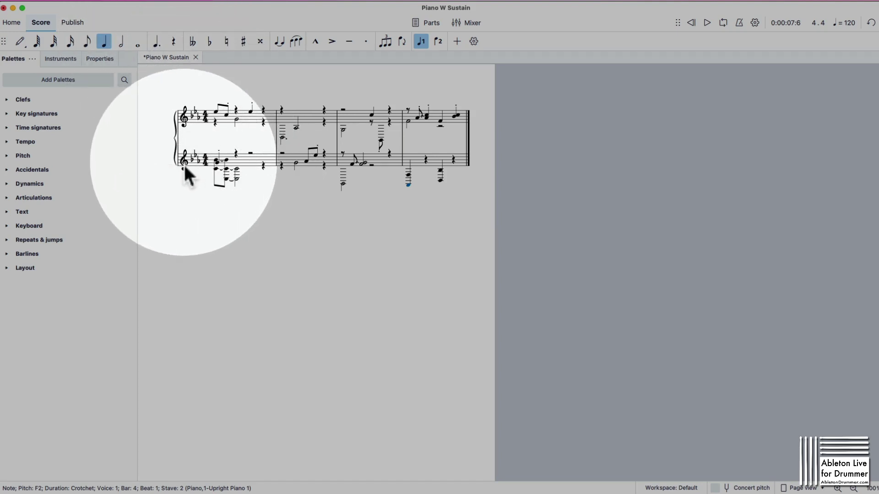
Step: Select the lower stave's clef and first note in the Piano W Sustain score, and play the score briefly
click(184, 167)
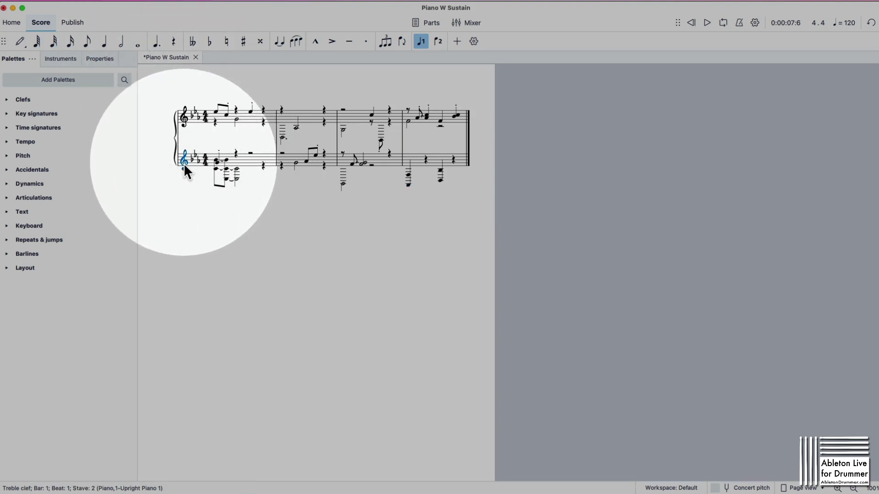
click(216, 160)
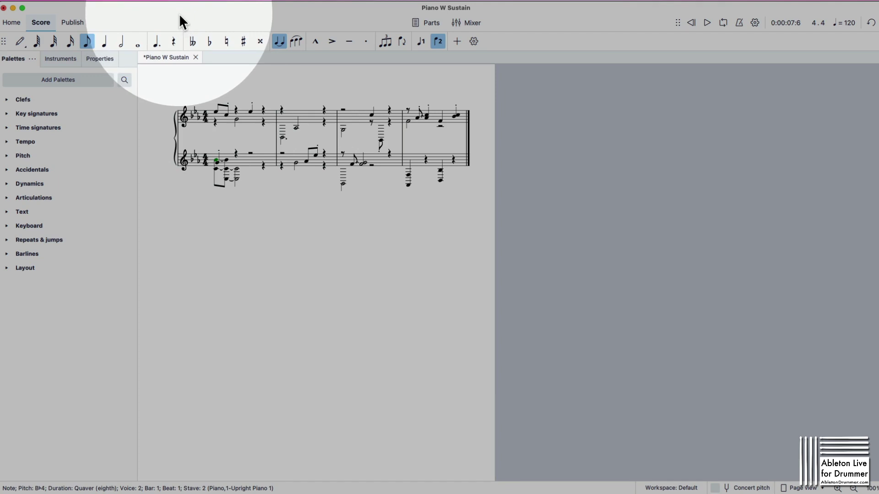
key(space)
key(space)
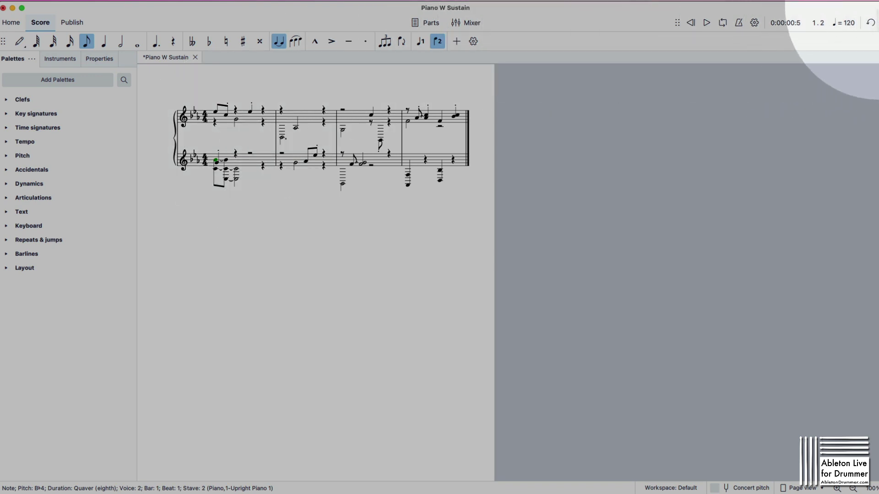
Step: Place the Without Sustain score beside Piano W Sustain and compare the first notes of both lower staves
key(ctrl+shift+Left)
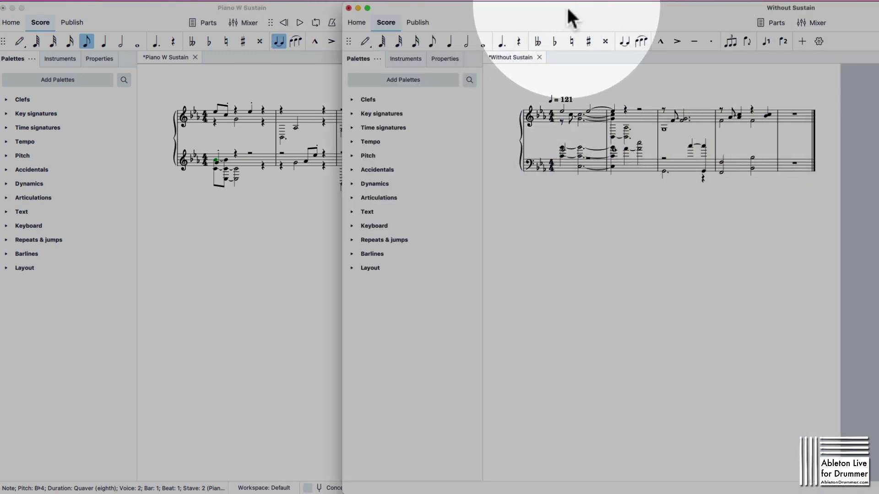
drag(566, 6, 533, 6)
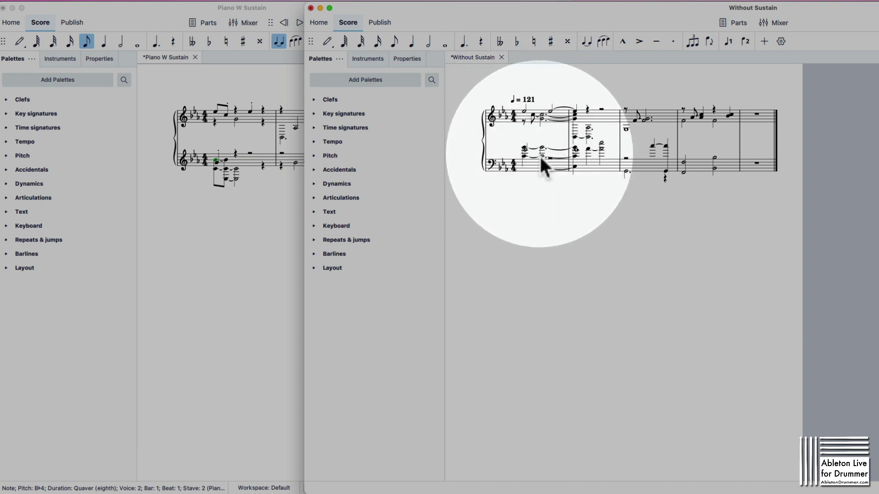
click(523, 148)
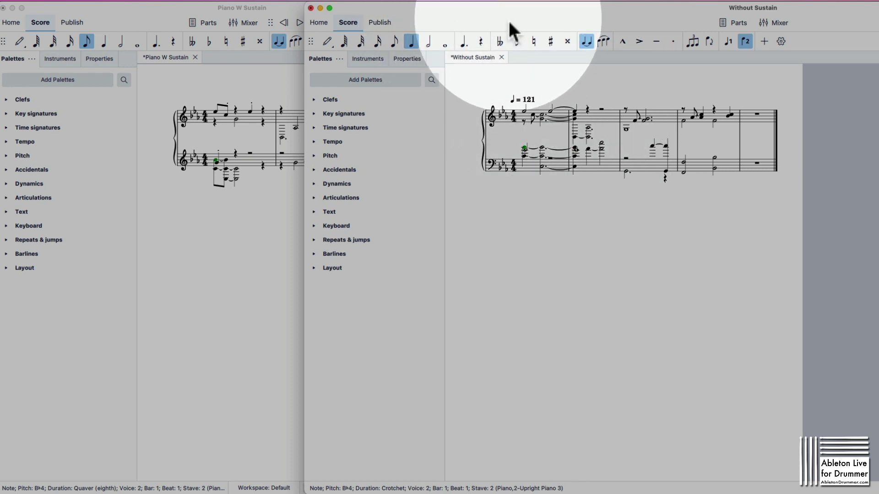
click(222, 157)
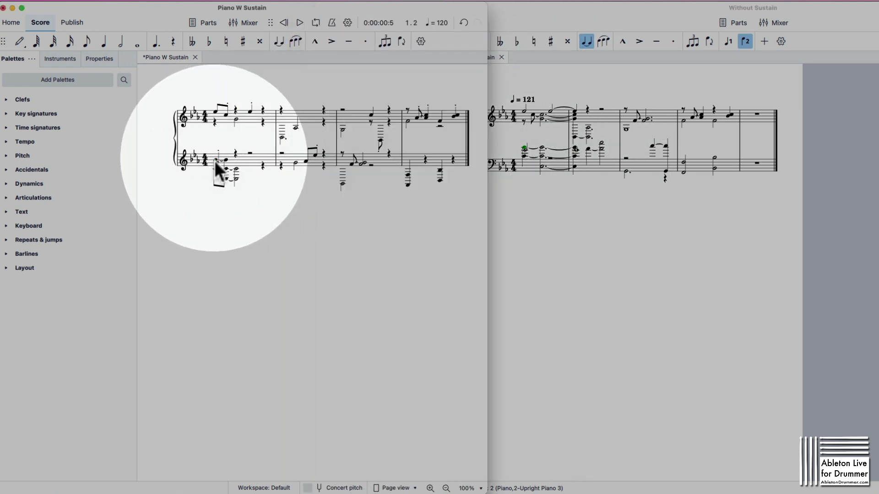
click(215, 161)
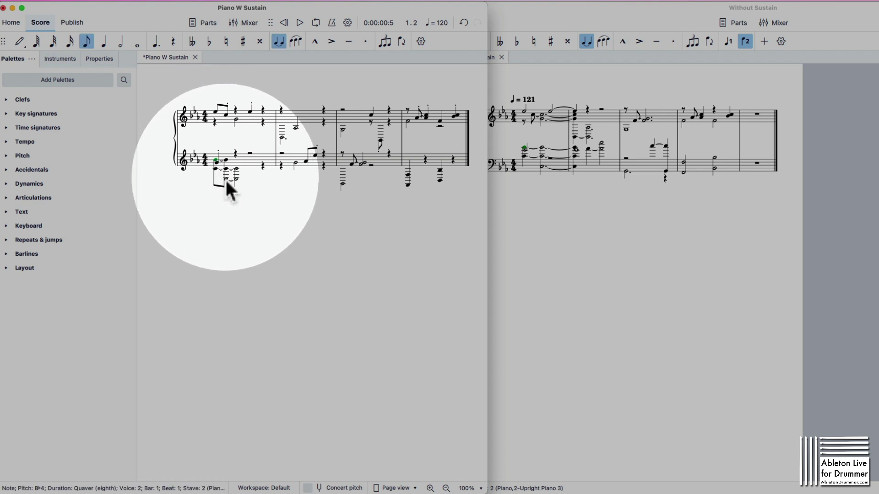
click(226, 161)
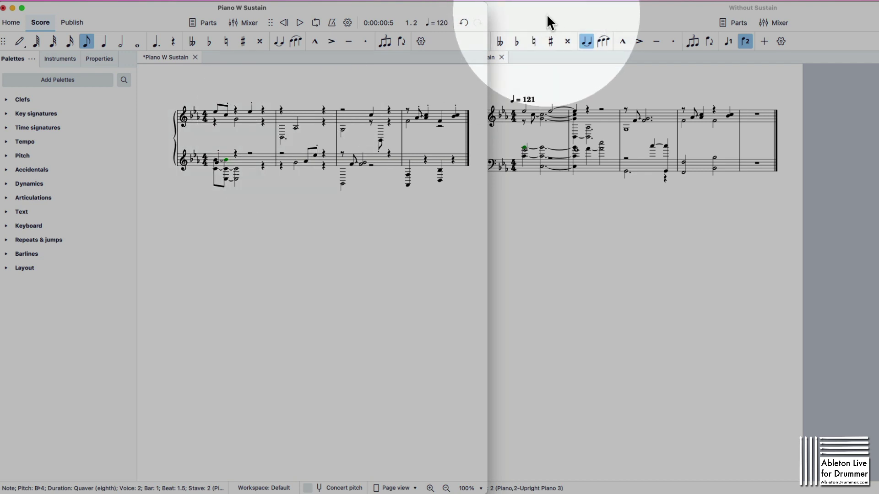
Step: Switch back to Ableton Live and select the notes starting in the first bar of the second track's recorded clip
key(super+Tab)
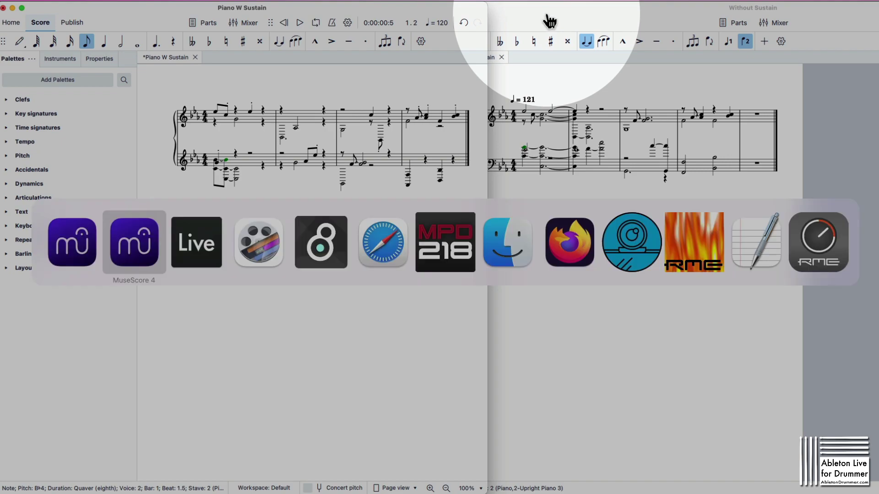
key(super+Tab)
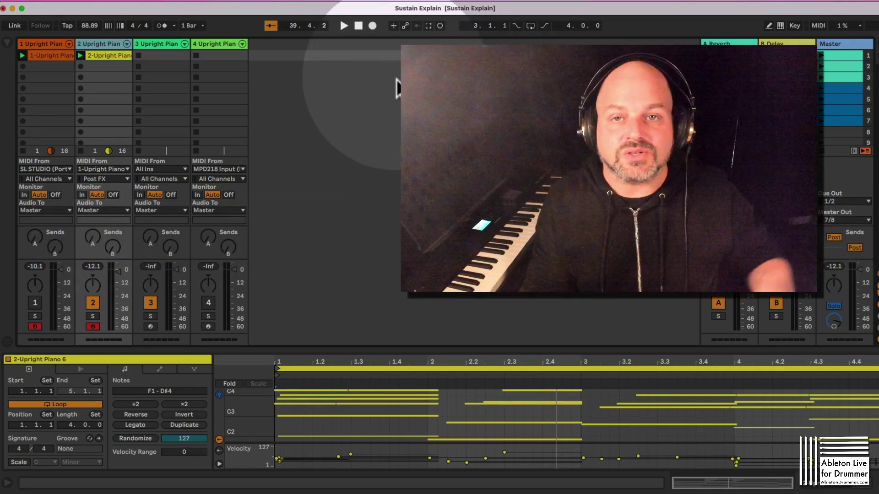
drag(393, 366, 435, 373)
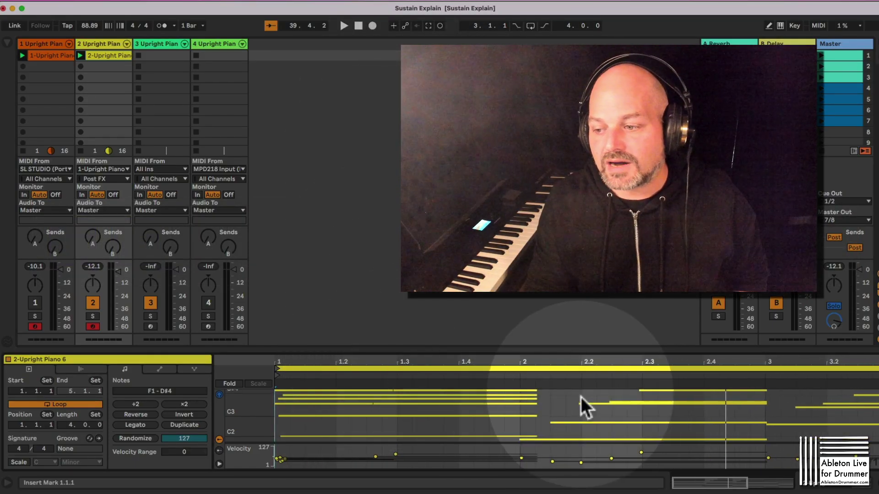
drag(540, 436, 523, 391)
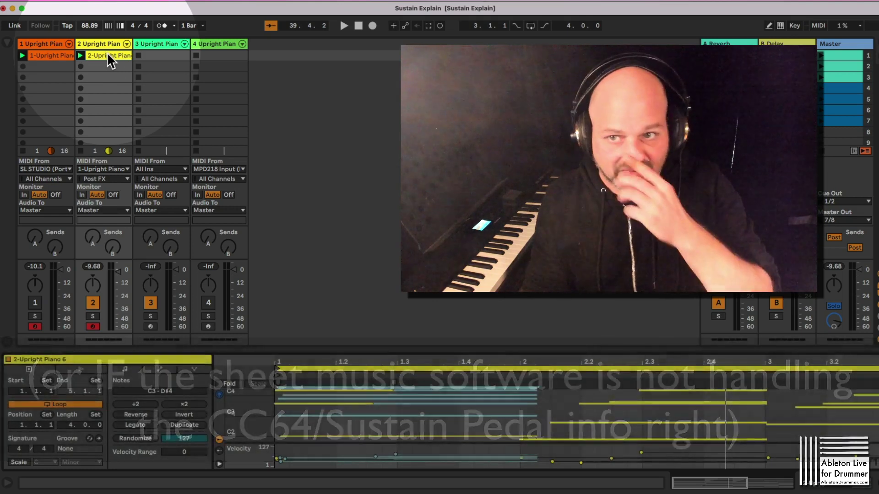
Step: Show the device chains of the first and second tracks
click(99, 43)
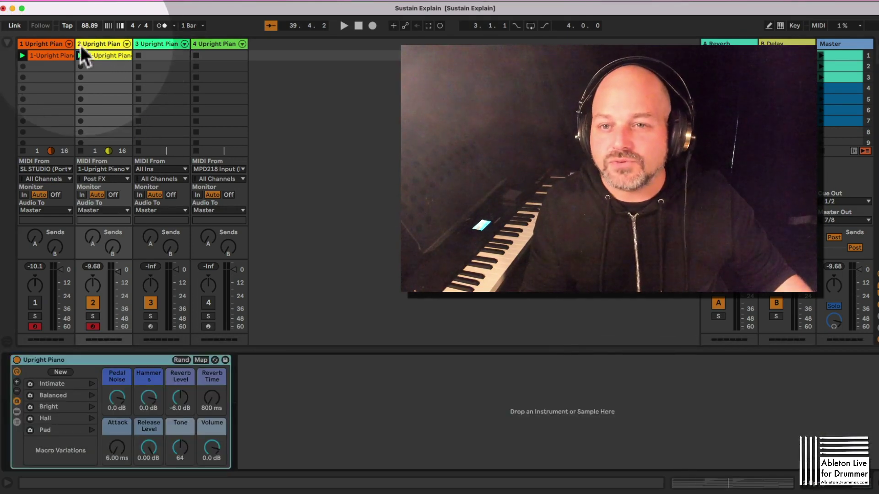
click(54, 46)
click(97, 43)
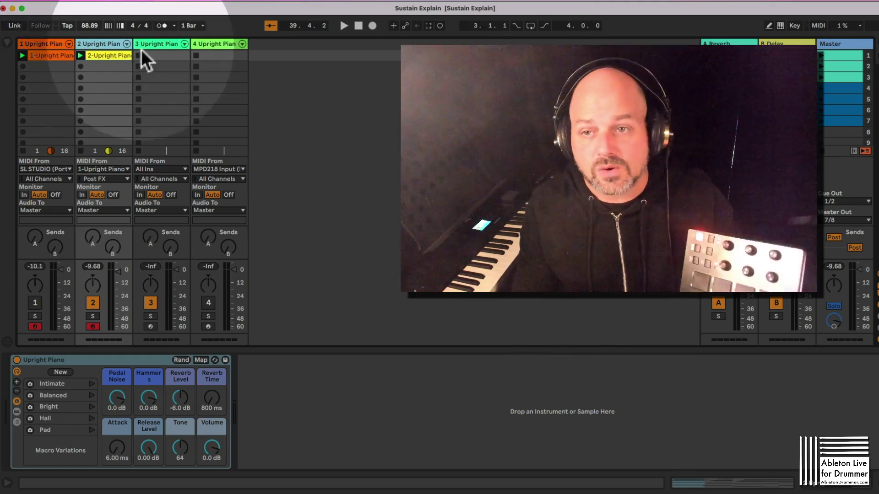
Step: Deactivate the second track, and arm and activate the fourth track
click(93, 302)
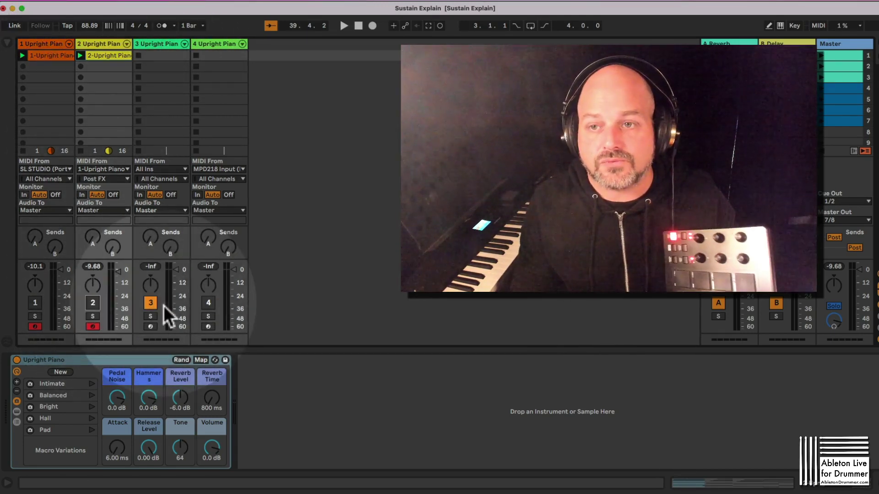
click(160, 46)
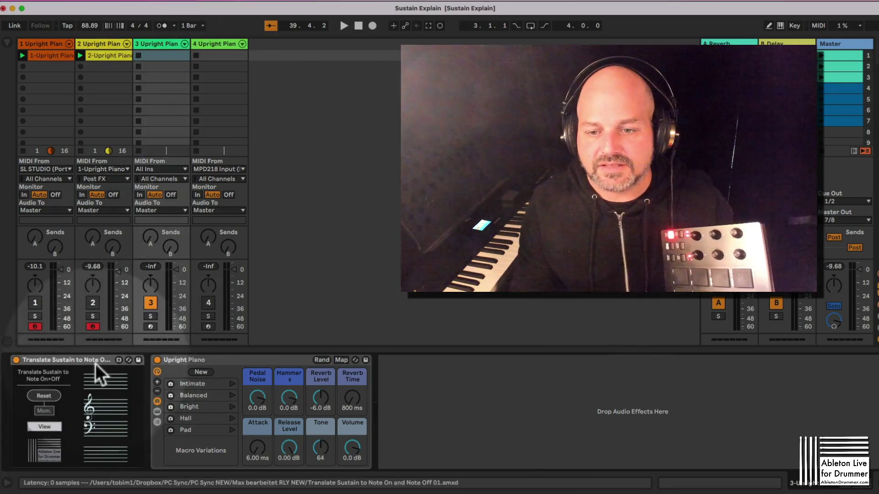
click(219, 55)
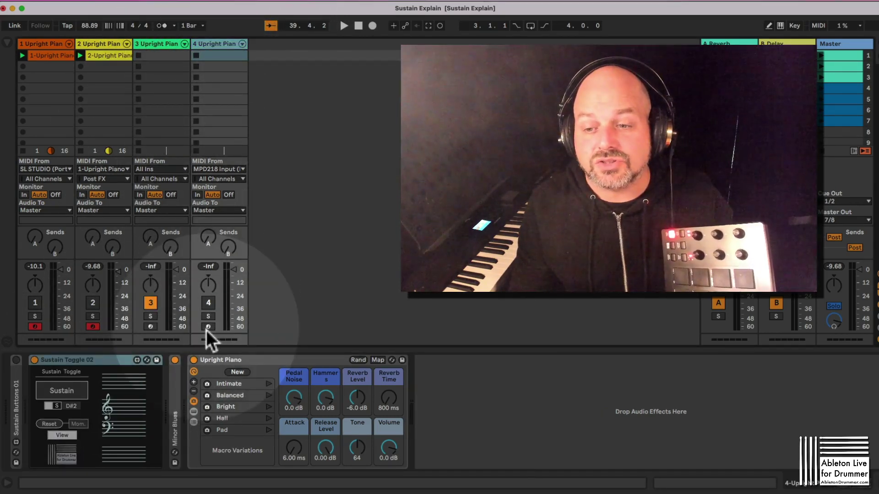
click(207, 327)
click(209, 303)
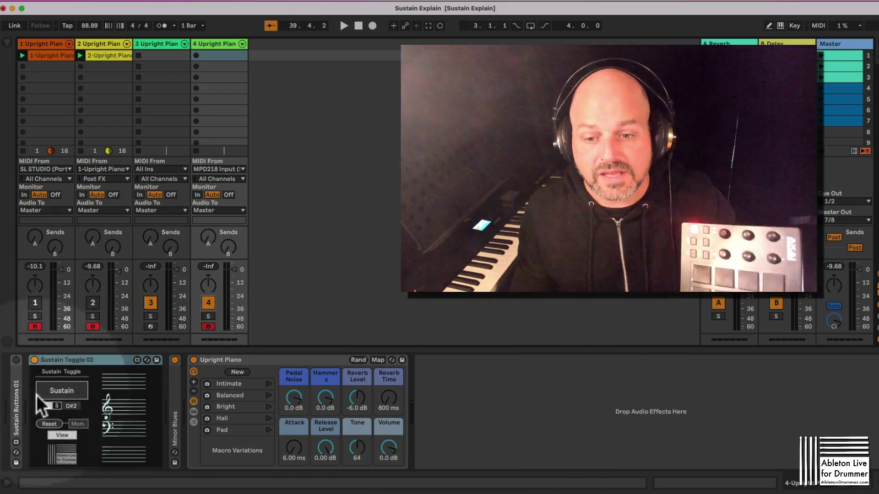
Step: Unfold the fourth track's Sustain Buttons 01 device, and turn off and fold its Sustain Toggle 02 device
double_click(18, 397)
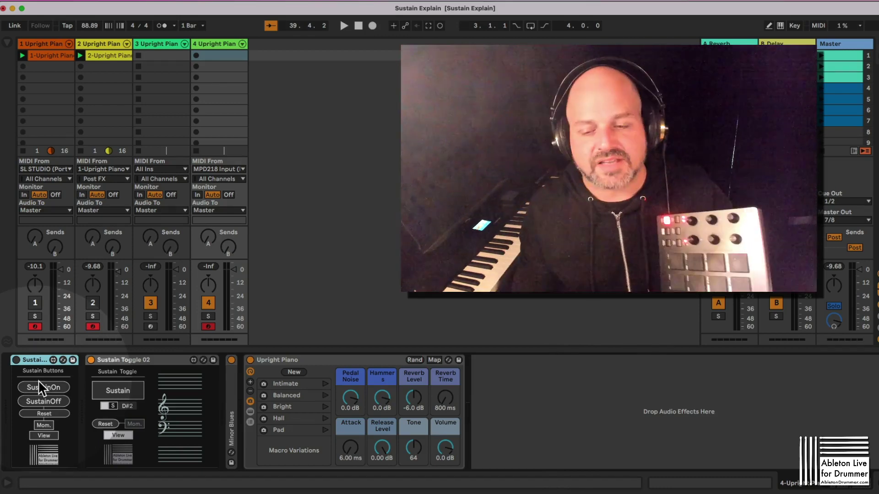
click(118, 364)
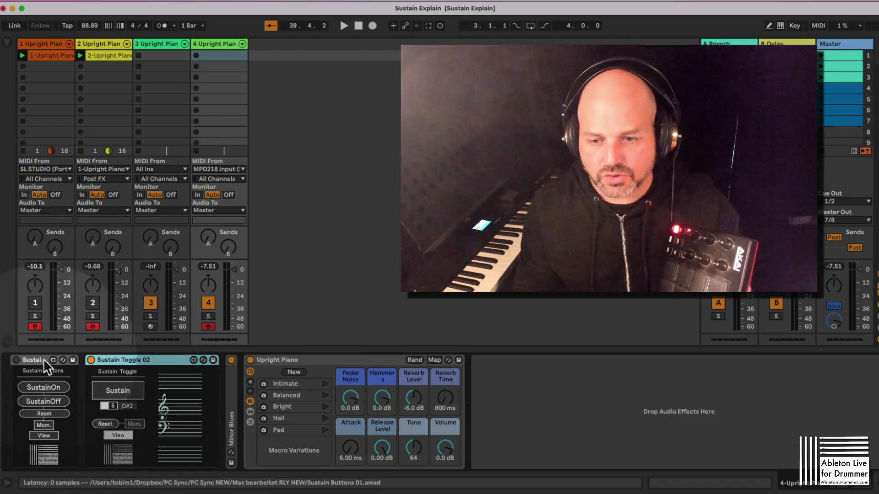
double_click(116, 360)
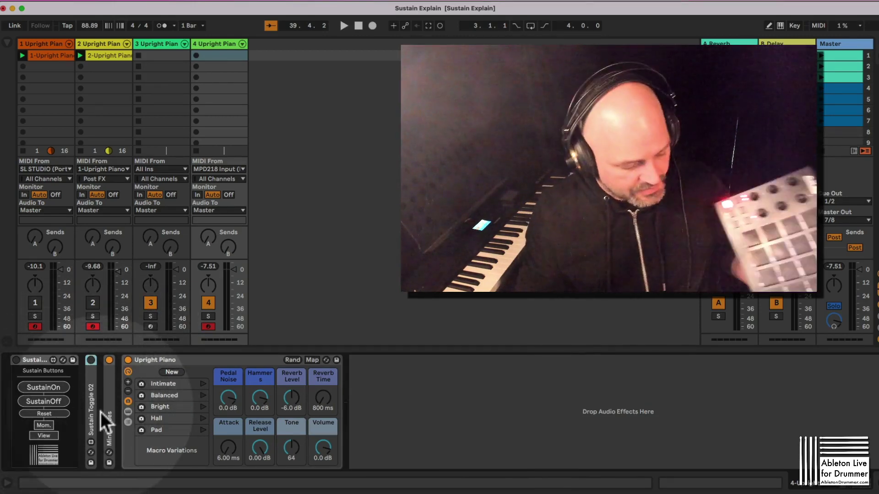
Step: Look over the MIDI mappings in MIDI Map mode and leave the mode
key(super+m)
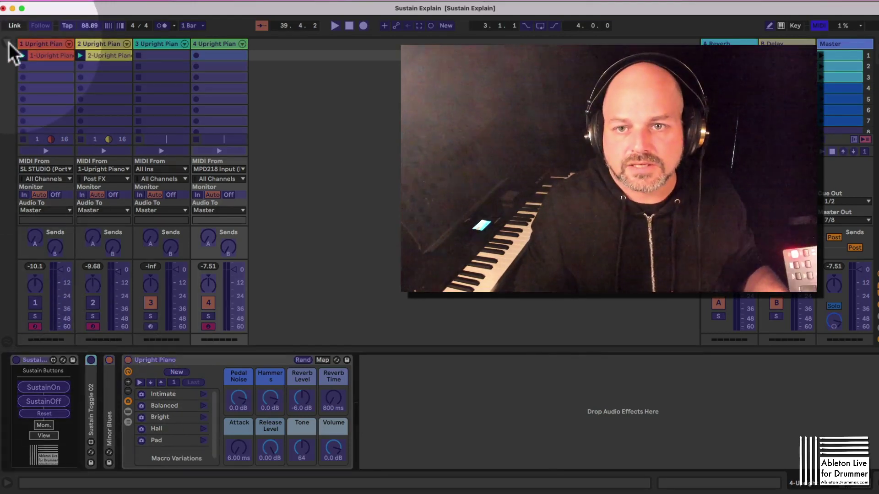
click(9, 43)
click(9, 43)
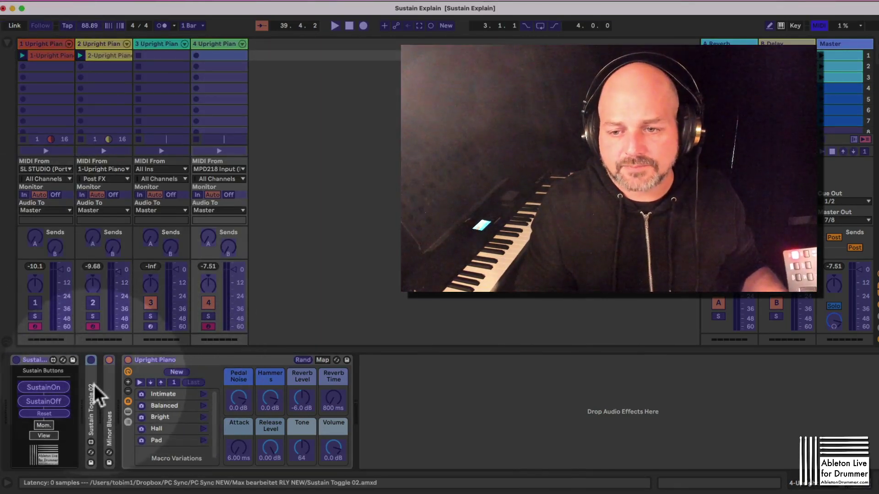
key(super+m)
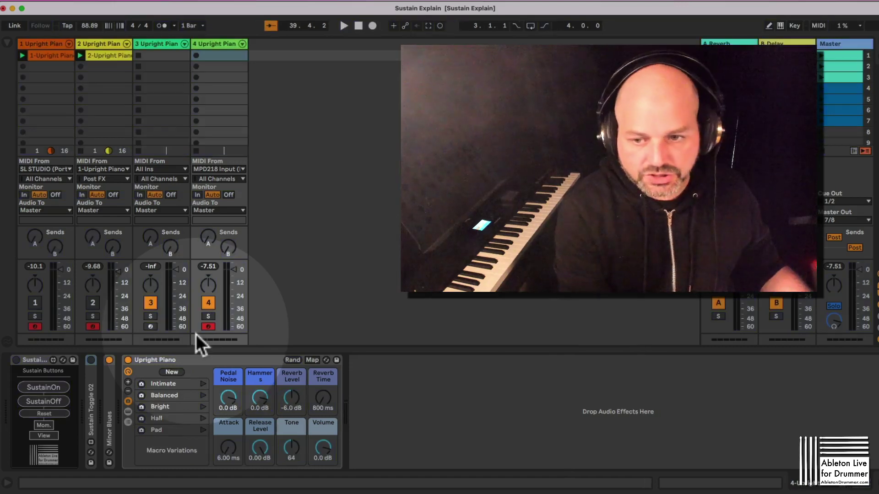
Step: Turn on the Sustain Buttons device and MIDI-map SustainOn to pad note 10/D2 and SustainOff to 10/D#2
click(16, 360)
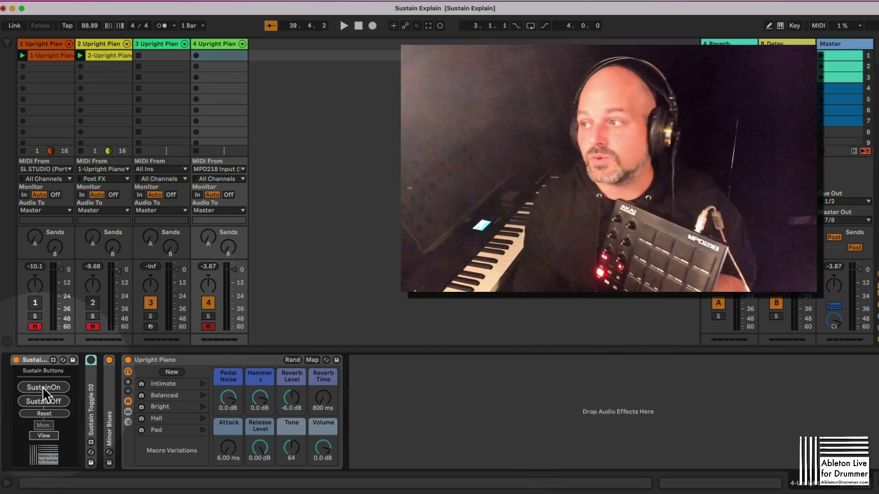
click(817, 27)
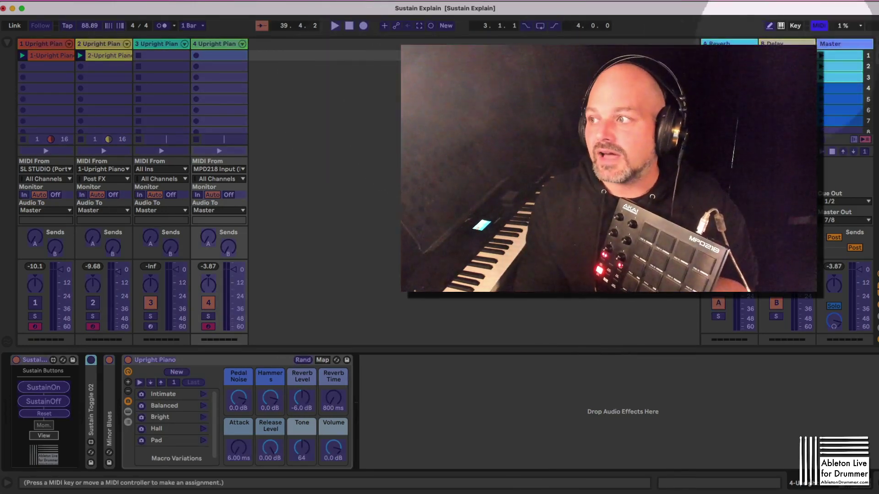
click(820, 25)
click(822, 25)
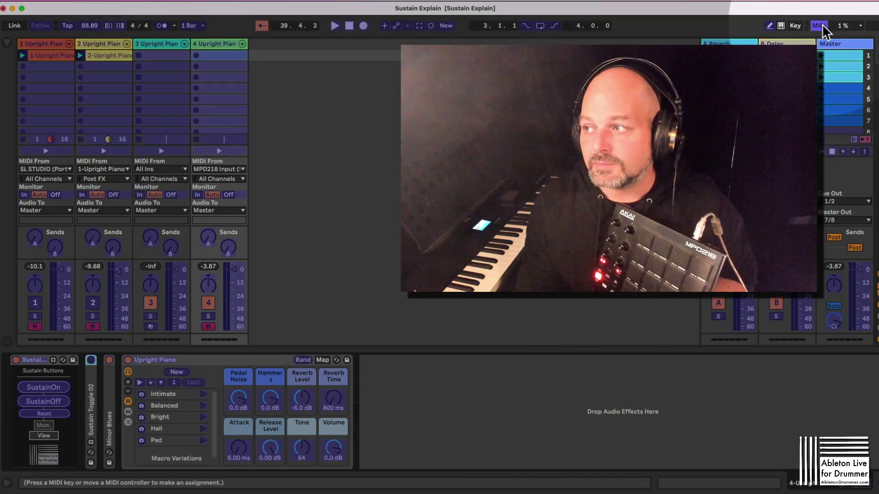
click(822, 26)
click(821, 25)
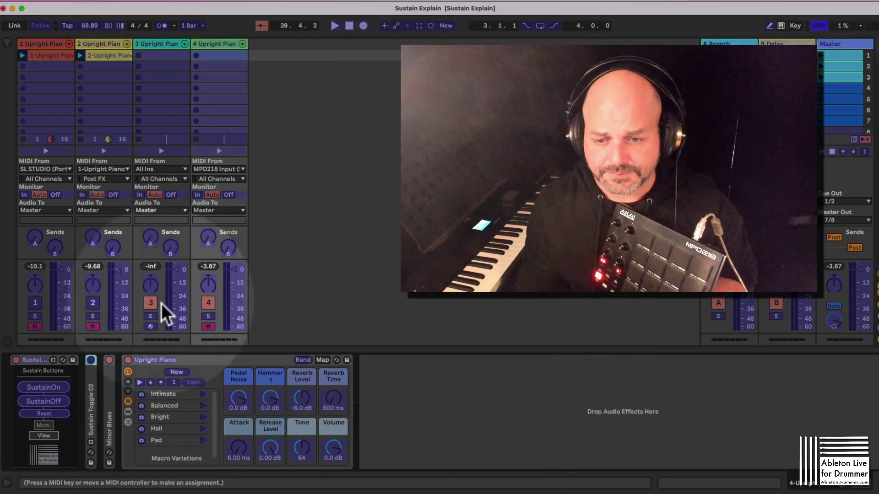
click(54, 385)
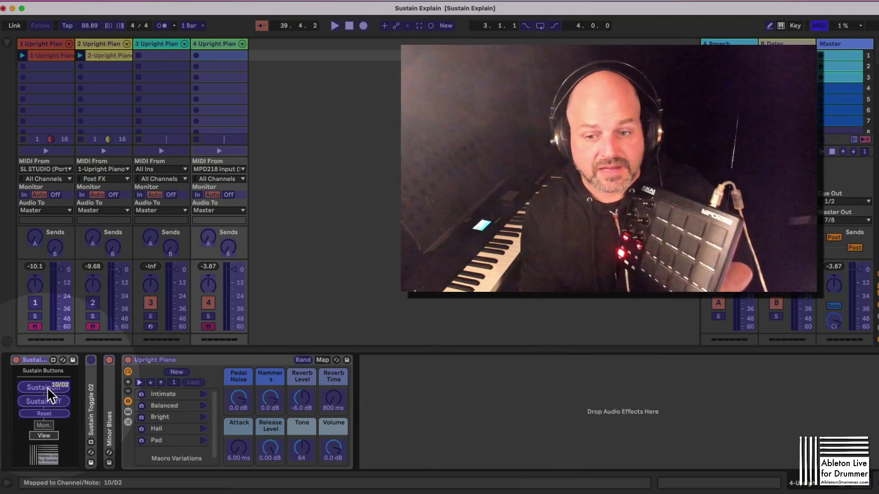
click(51, 402)
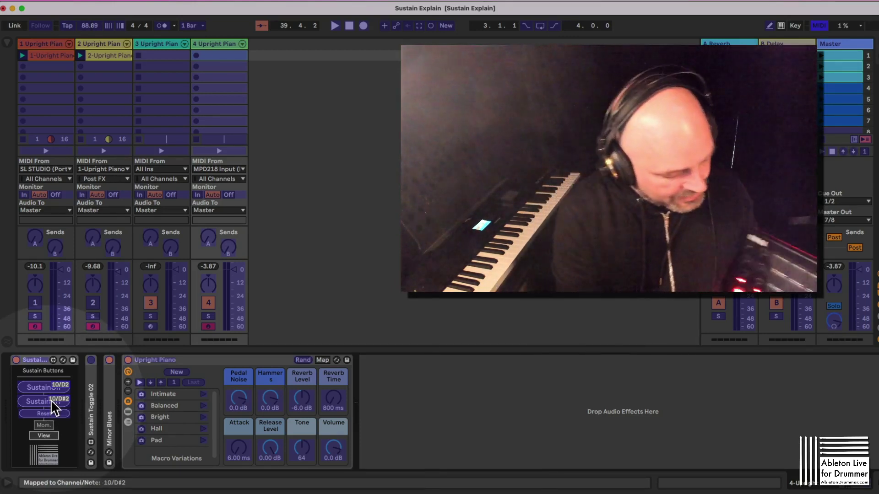
key(super+m)
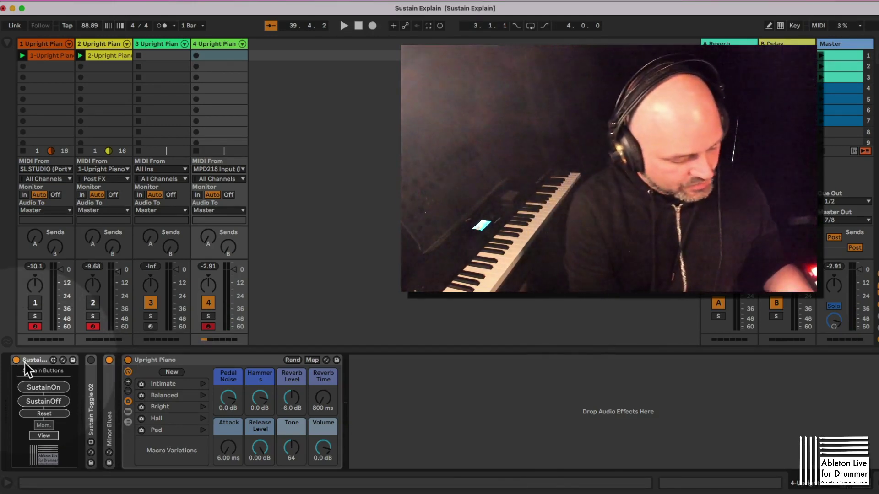
Step: Delete the MIDI mappings of the SustainOn and SustainOff buttons
key(super+m)
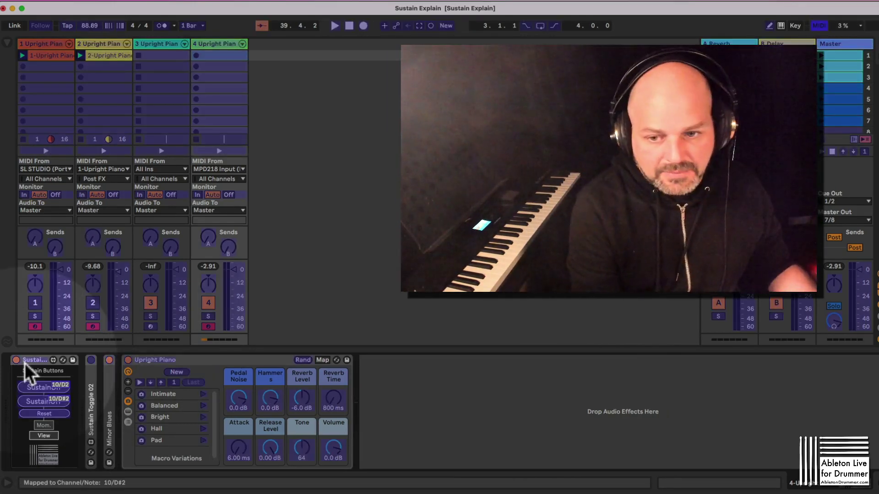
click(59, 388)
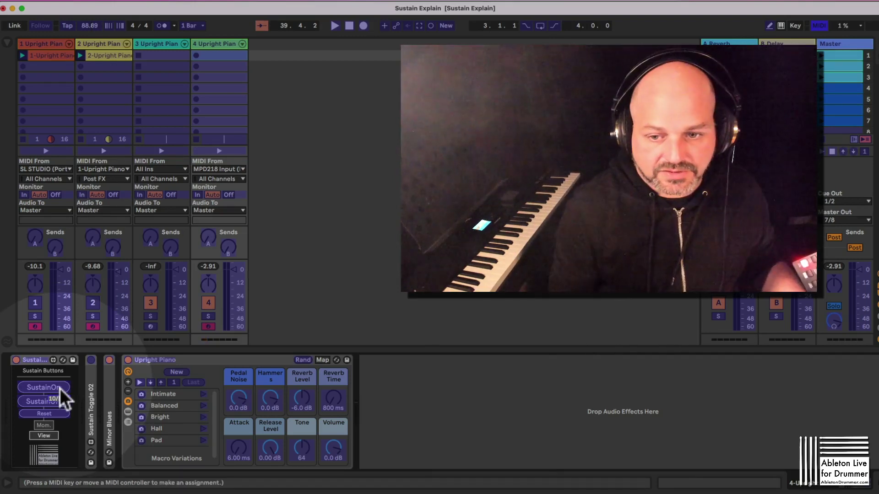
click(61, 400)
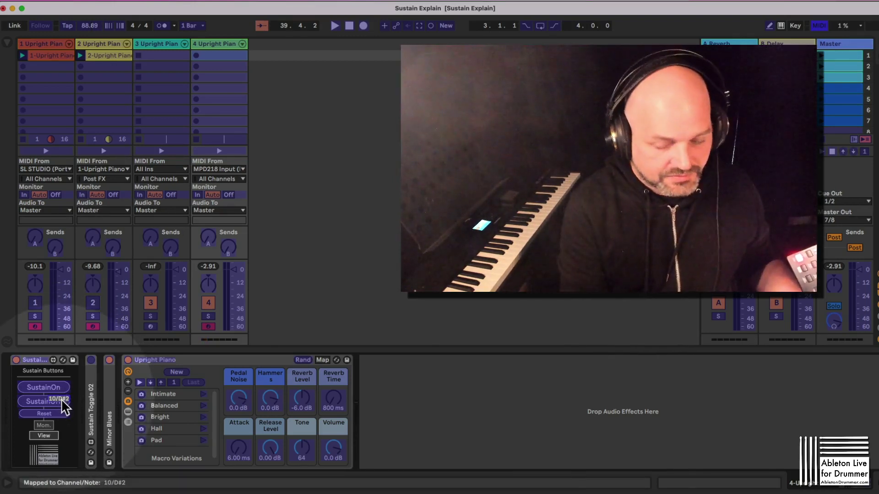
key(Delete)
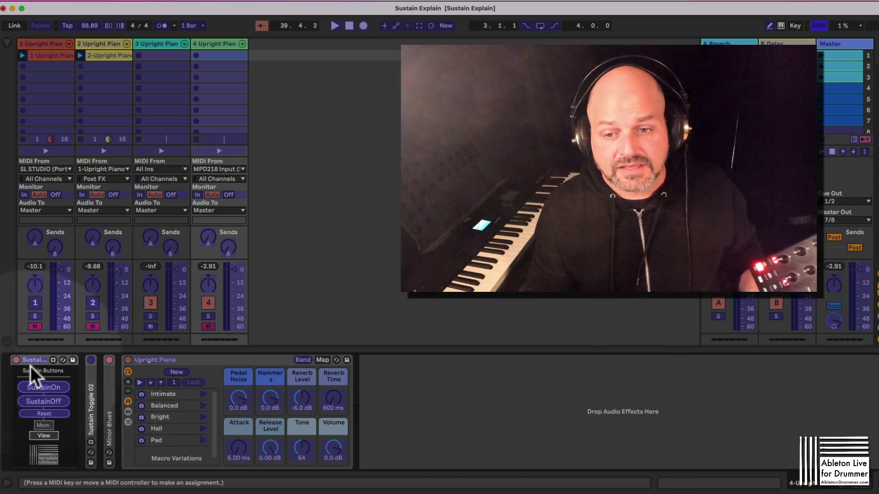
Step: Unfold the Sustain Toggle 02 device and turn it on in place of the Sustain Buttons device, with MIDI Map mode off
double_click(90, 381)
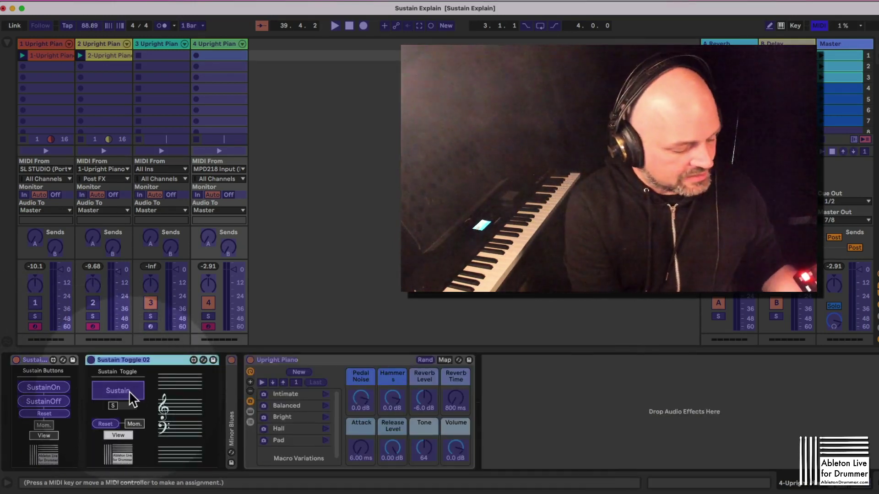
key(super+m)
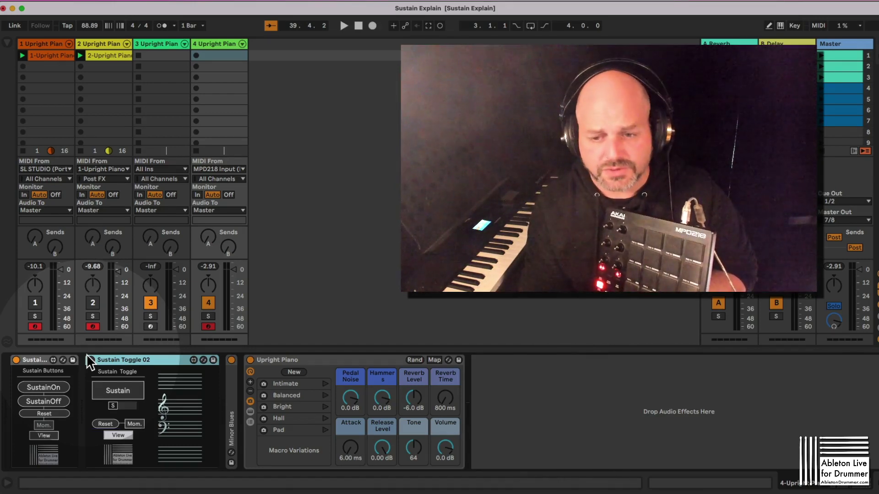
click(16, 360)
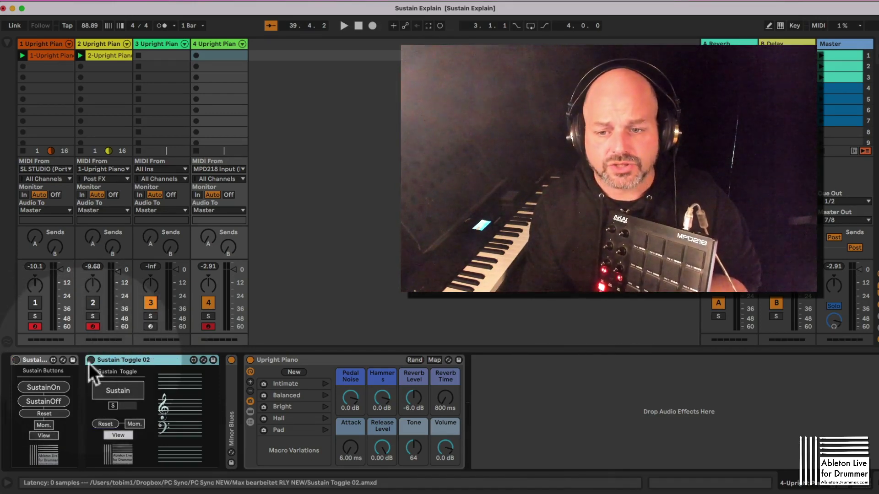
click(90, 360)
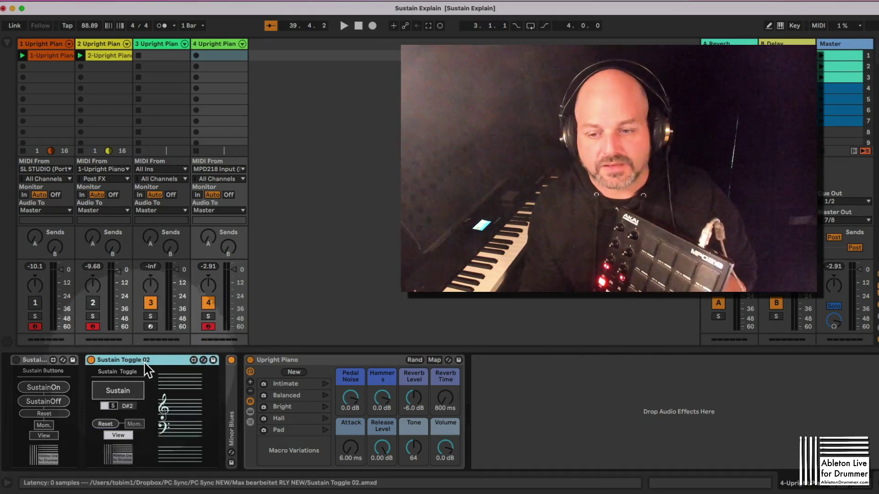
Step: Look over the note trigger switch and the S control on the Sustain Toggle 02 device
click(105, 406)
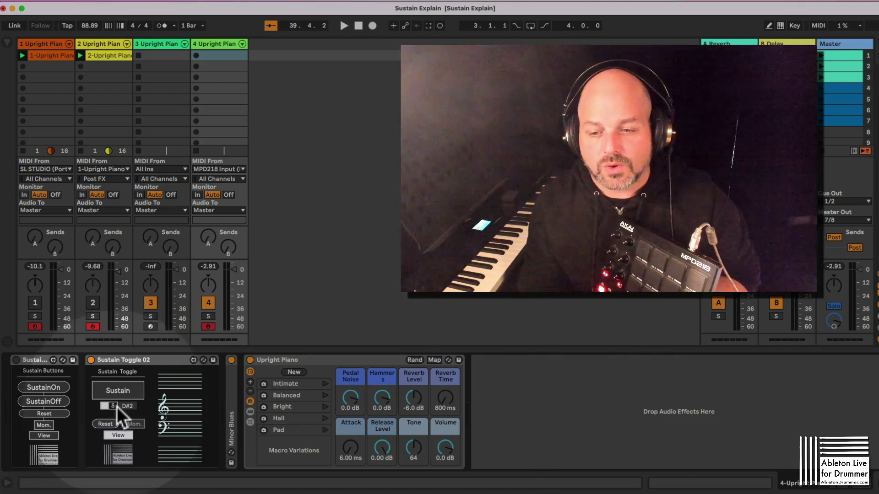
click(114, 407)
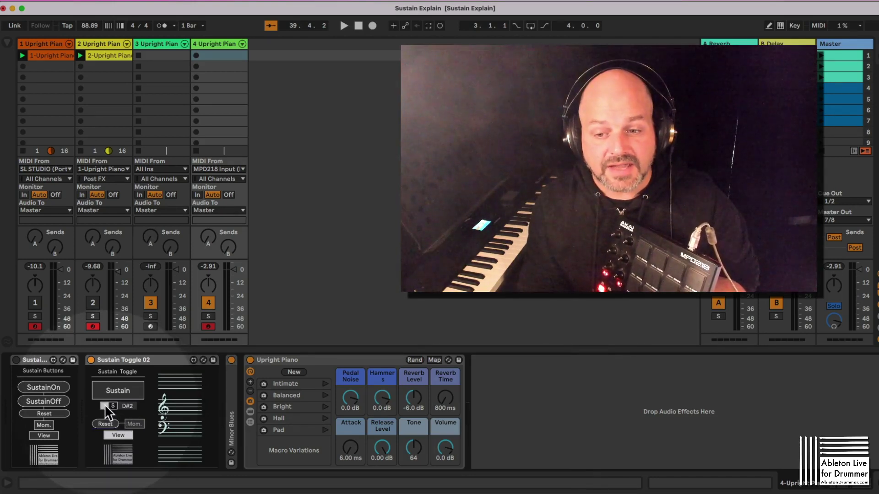
click(113, 407)
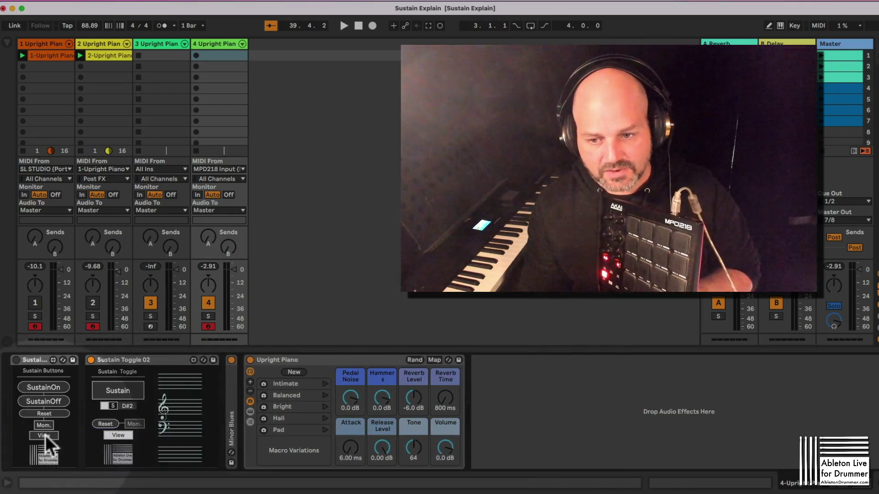
Step: Briefly turn on the Sustain Buttons device to show its notation view, and leave the device turned off and folded
click(16, 360)
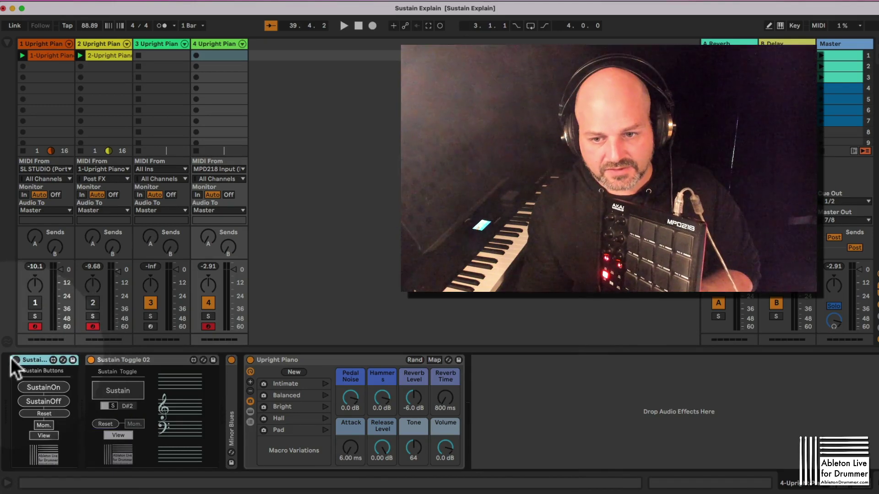
click(48, 434)
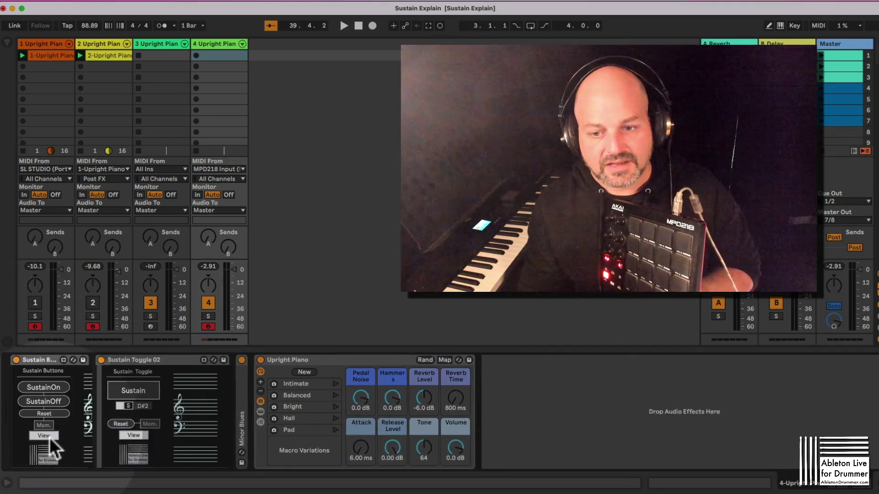
click(16, 360)
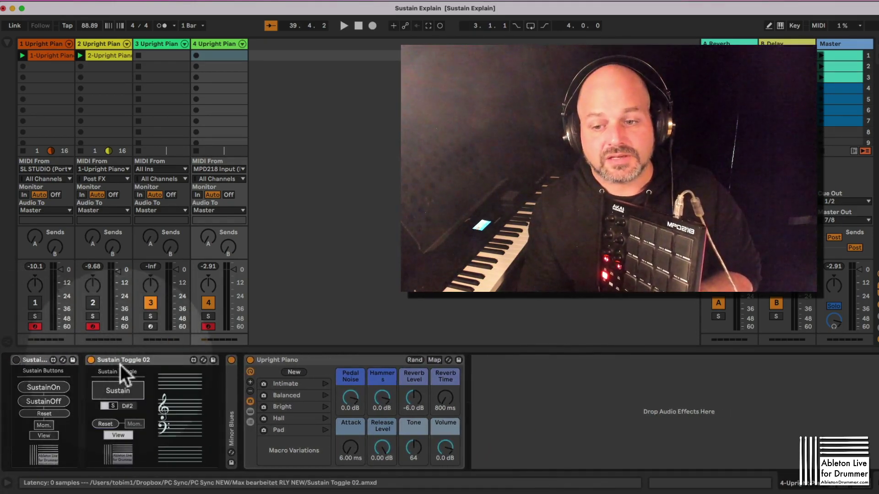
double_click(31, 361)
click(67, 359)
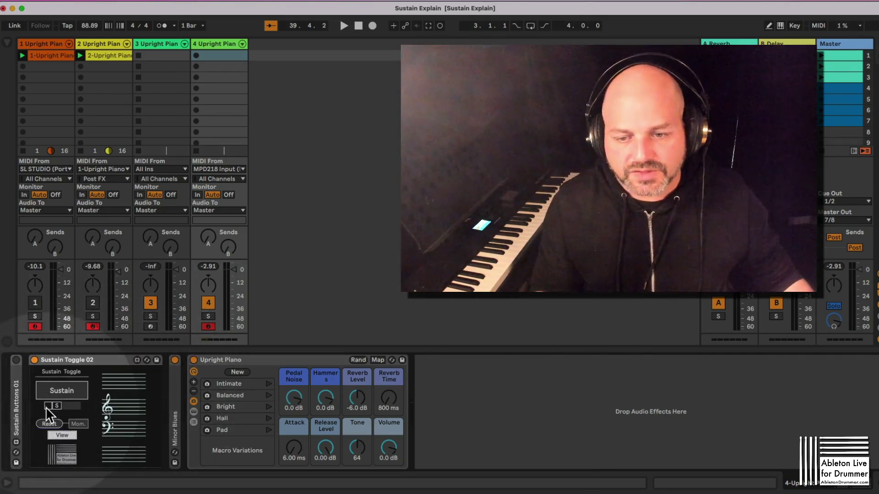
Step: MIDI-map the Sustain button of Sustain Toggle 02 to pad note 10/D#2 and leave MIDI Map mode
key(super+m)
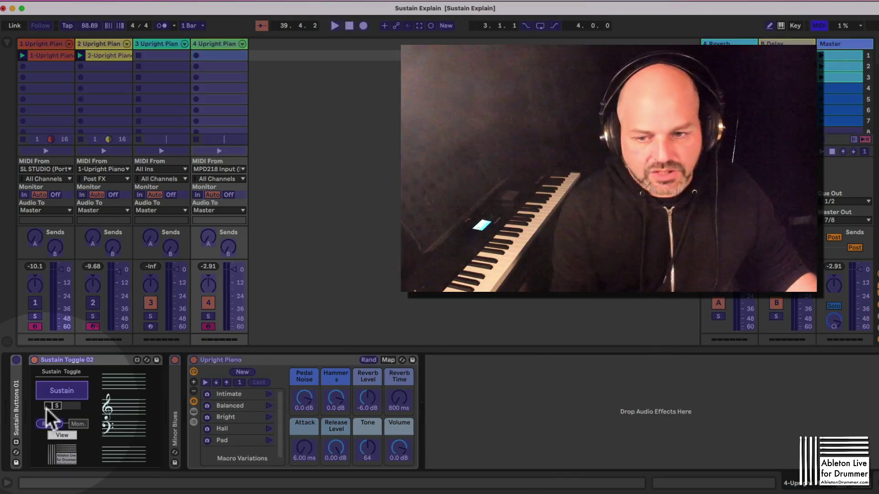
click(74, 395)
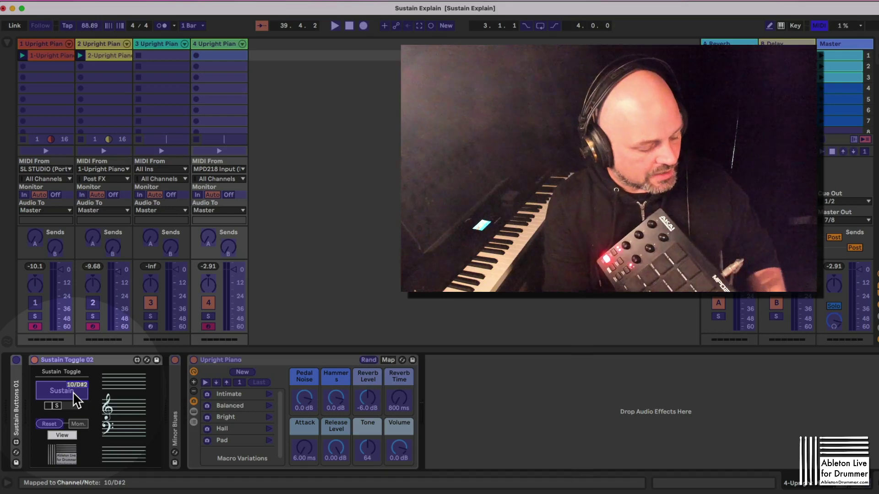
key(super+m)
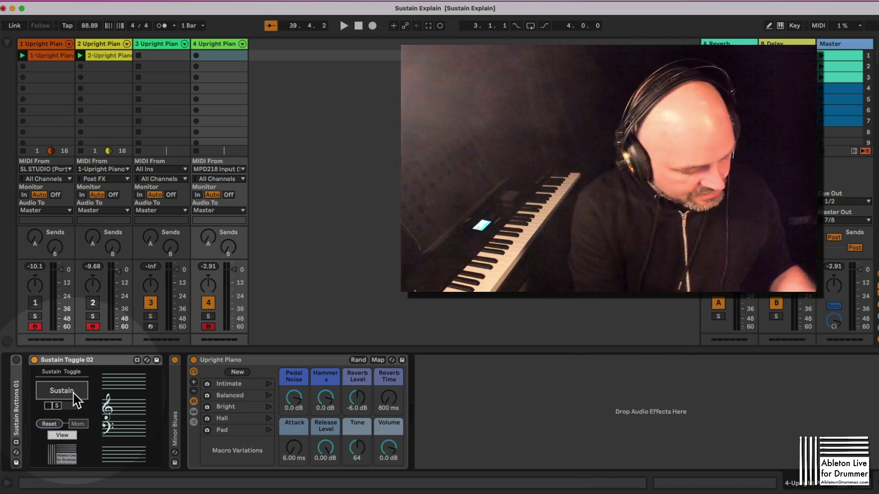
Step: Remap the Sustain button of Sustain Toggle 02 to channel 1, CC 27, and leave MIDI Map mode
key(super+m)
click(73, 394)
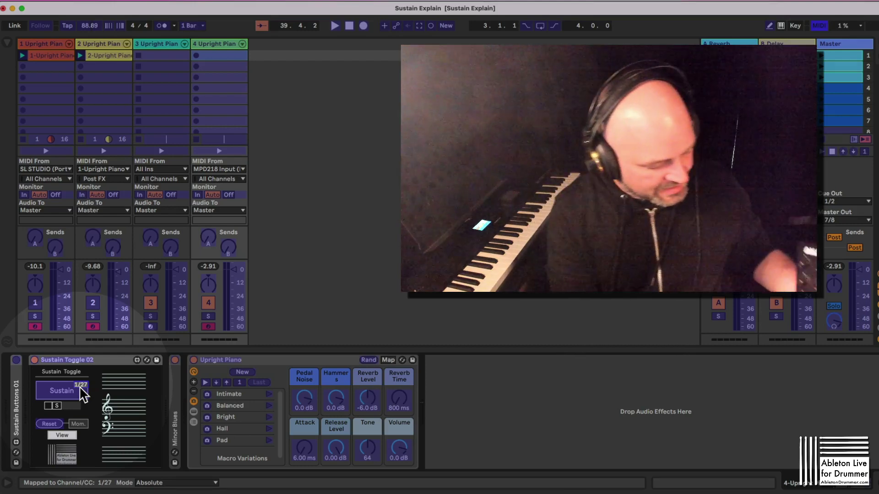
key(super+m)
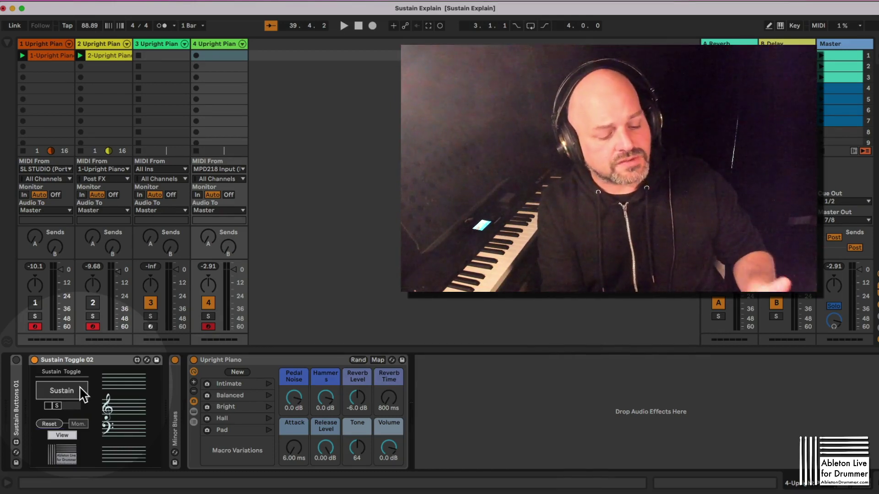
Step: Switch on the note trigger of the Sustain Toggle 02 device
click(51, 406)
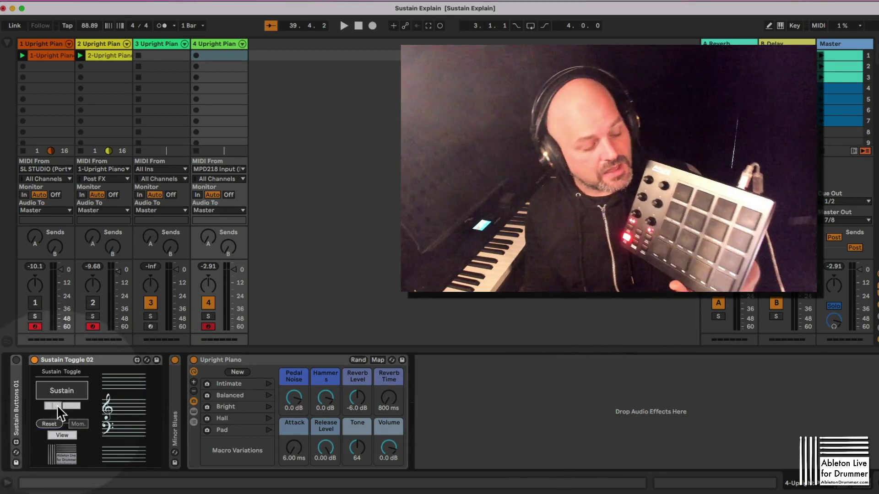